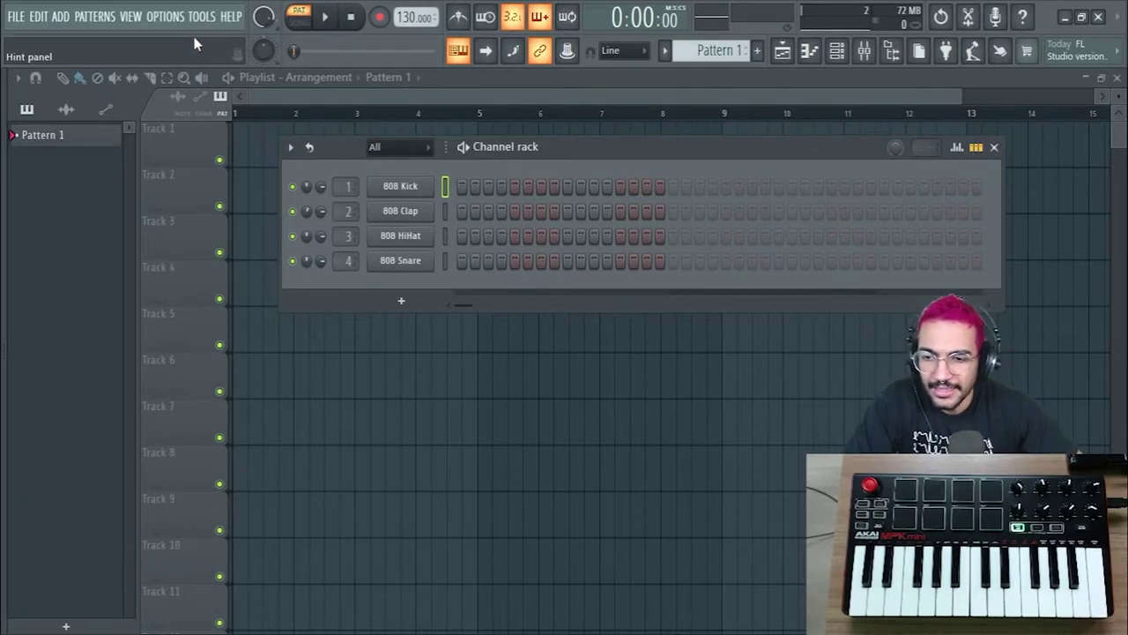
Enable MPKmini2 as a MIDI input device, leaving its controller type as generic controller.
left_click(171, 20)
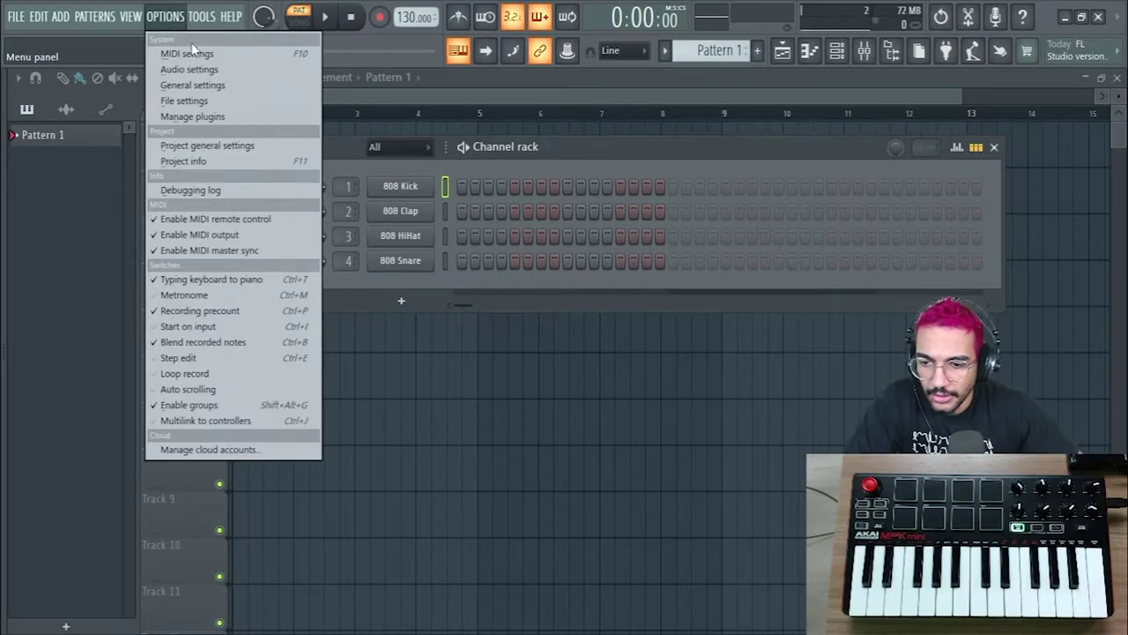
left_click(183, 55)
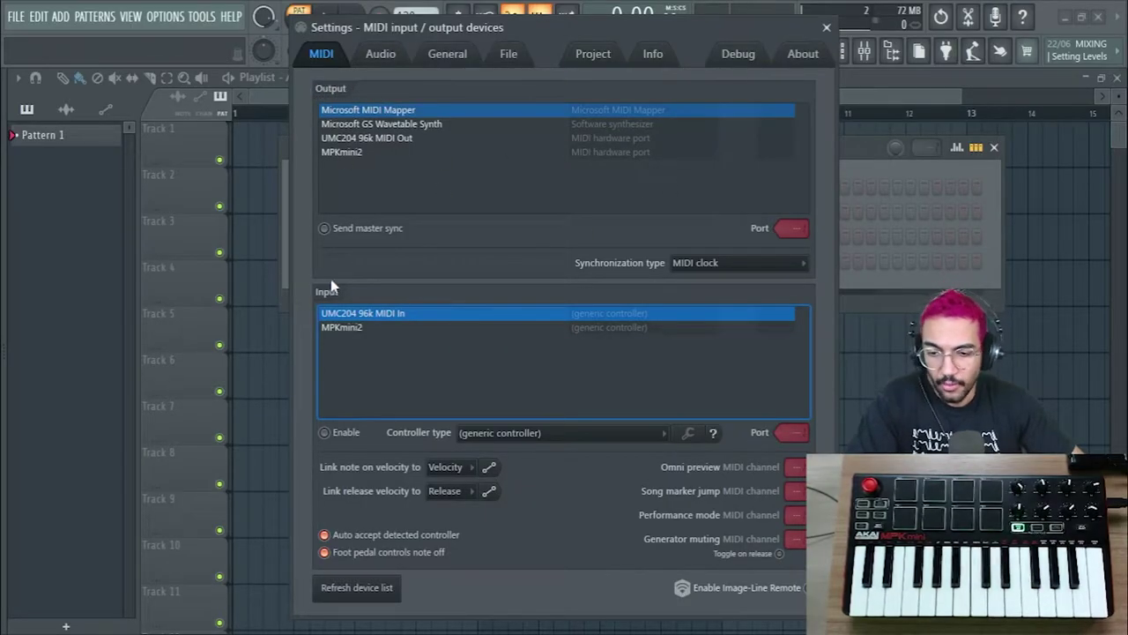
left_click(342, 330)
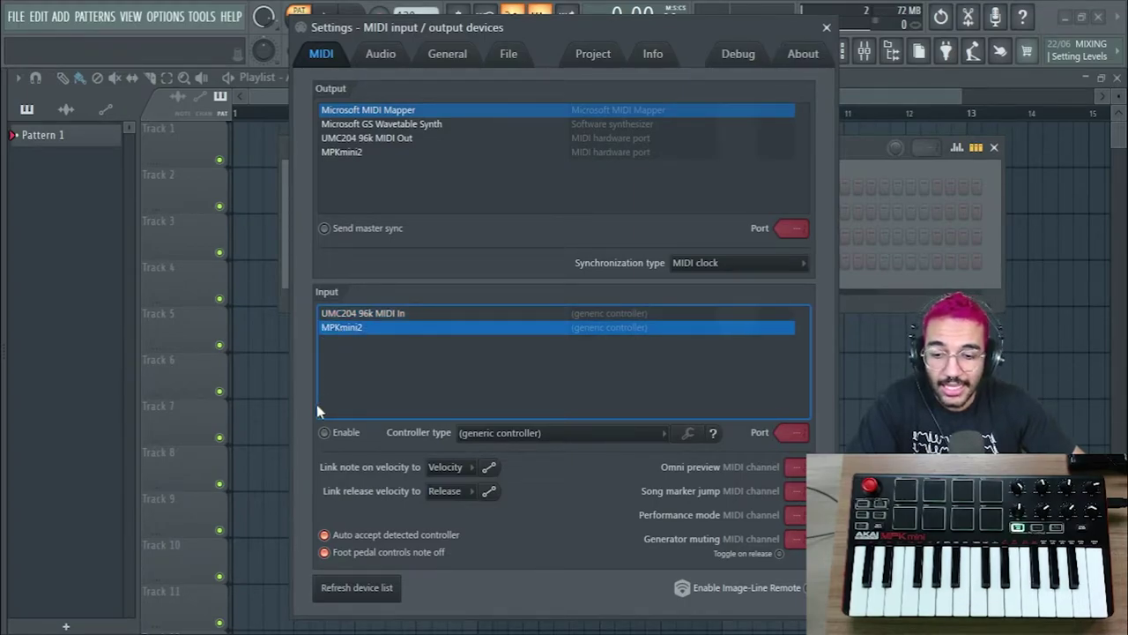
left_click(325, 433)
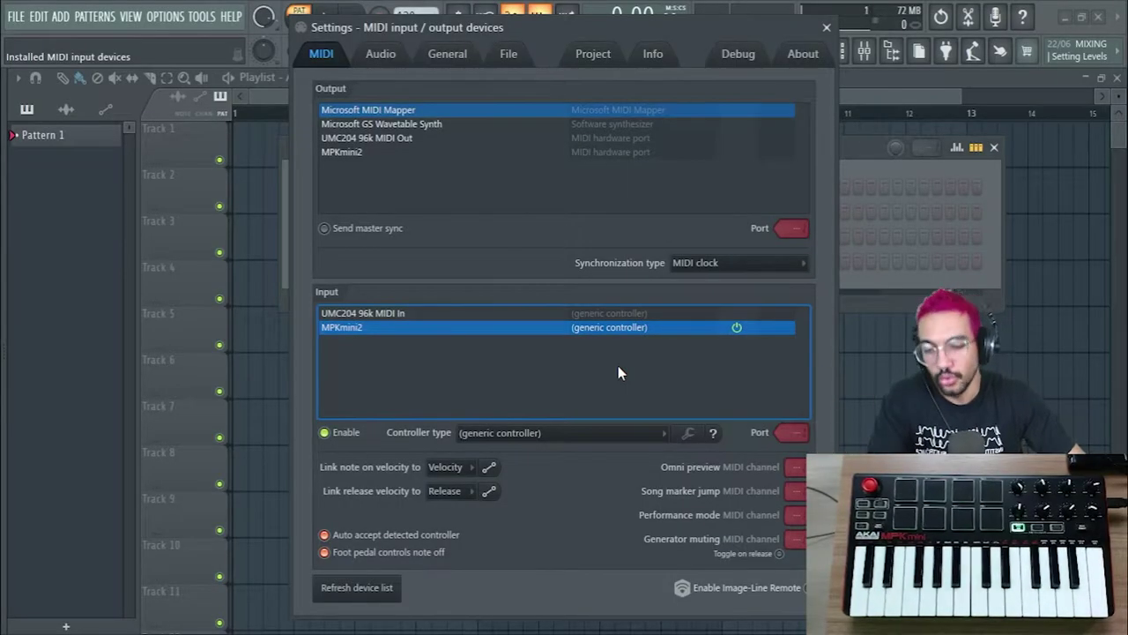
left_click(513, 434)
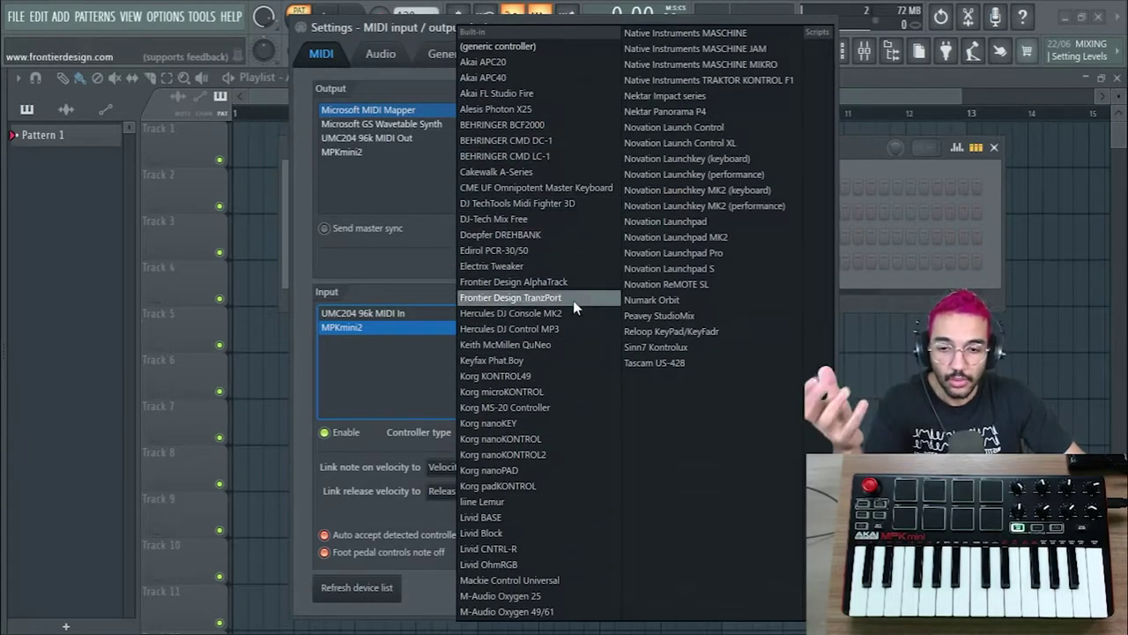
left_click(396, 390)
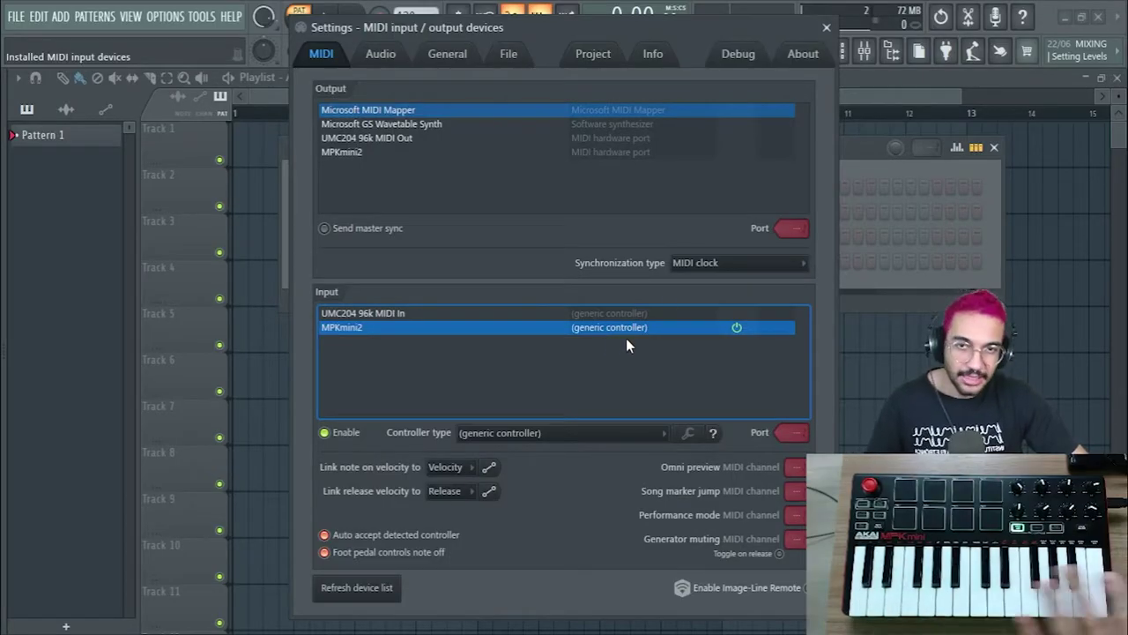
left_click(826, 29)
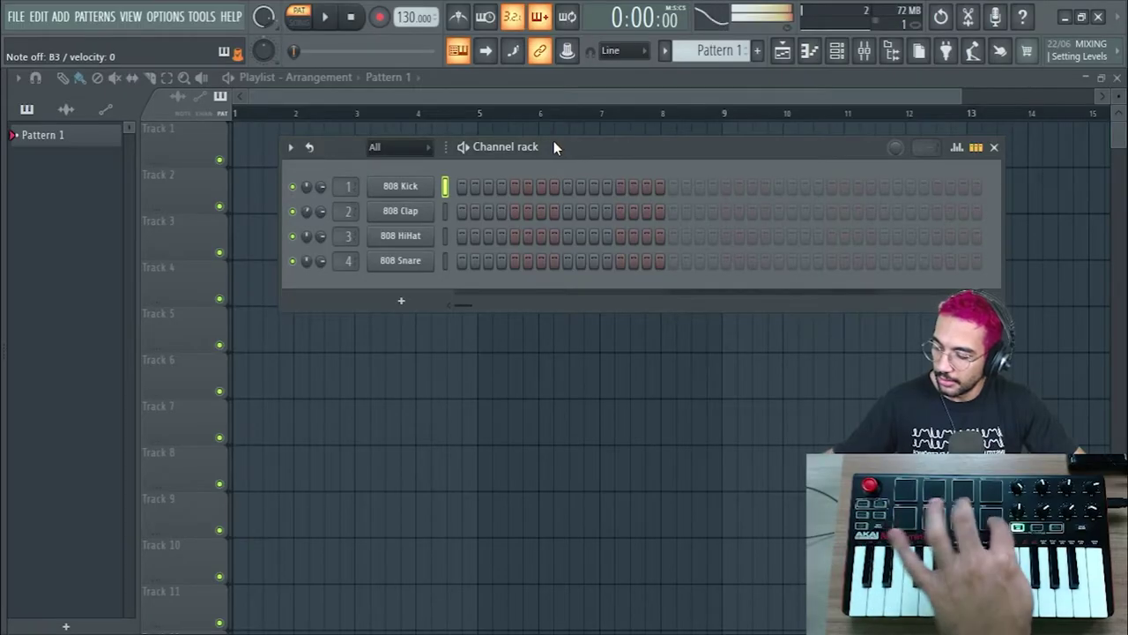
Look at the 808 Clap channel's sampler settings and audition C5 in its piano roll.
left_click(428, 211)
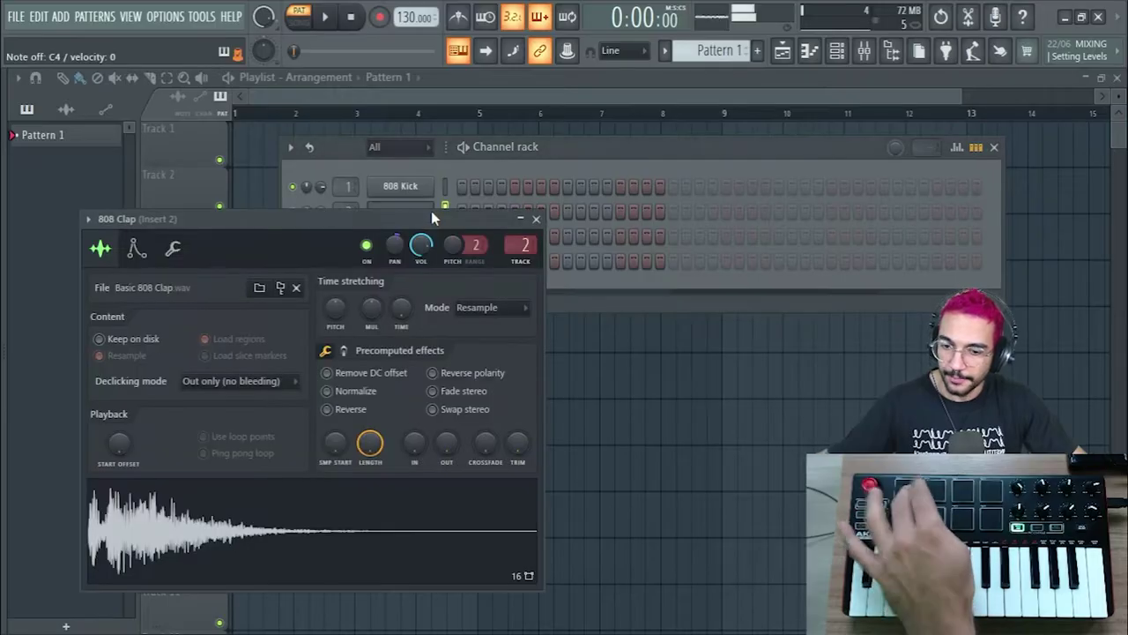
left_click(537, 217)
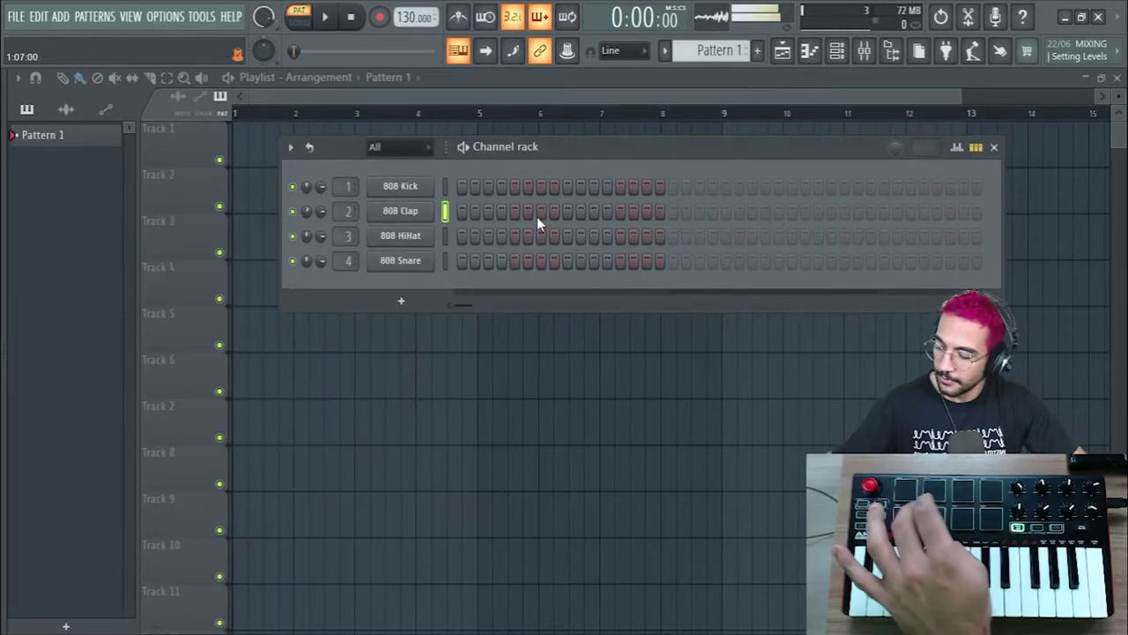
right_click(410, 214)
left_click(458, 213)
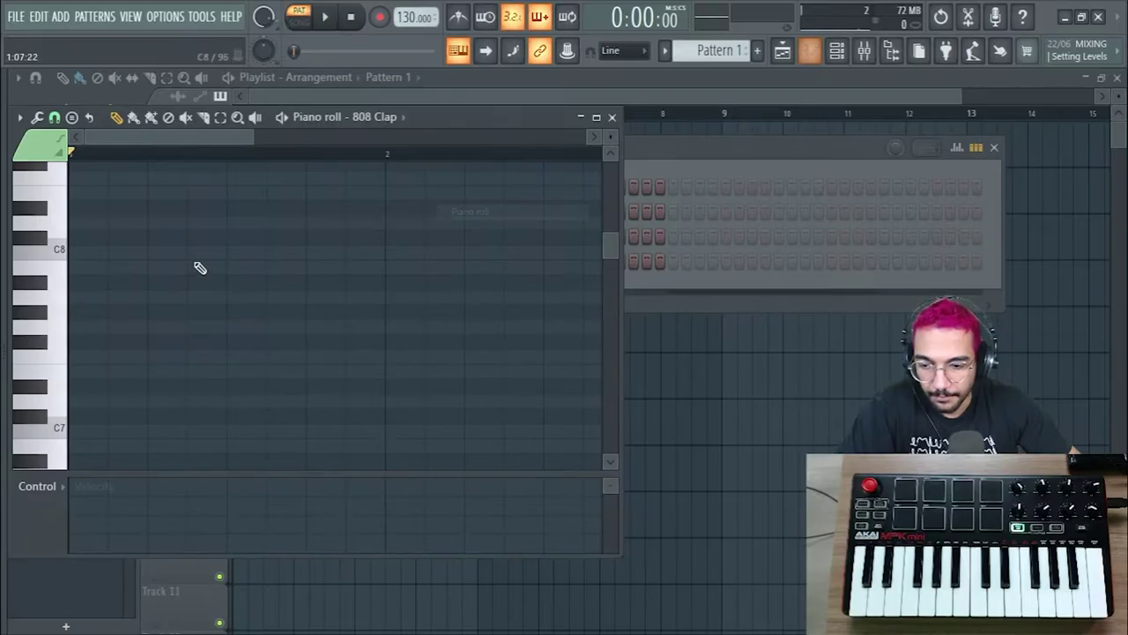
scroll(108, 309, "down", 10)
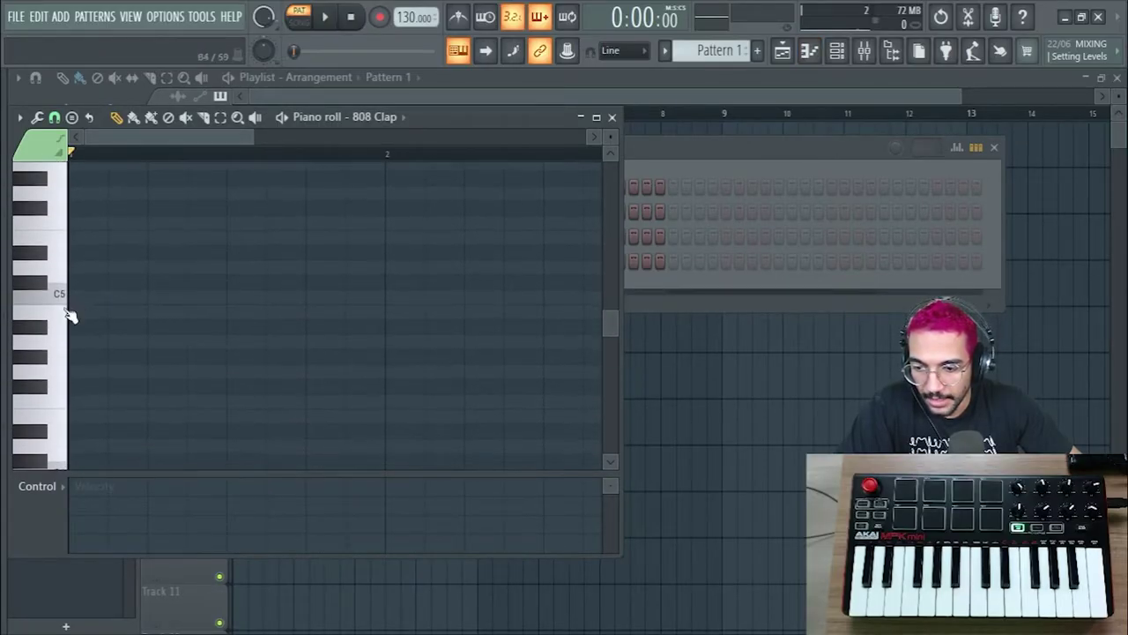
left_click(54, 295)
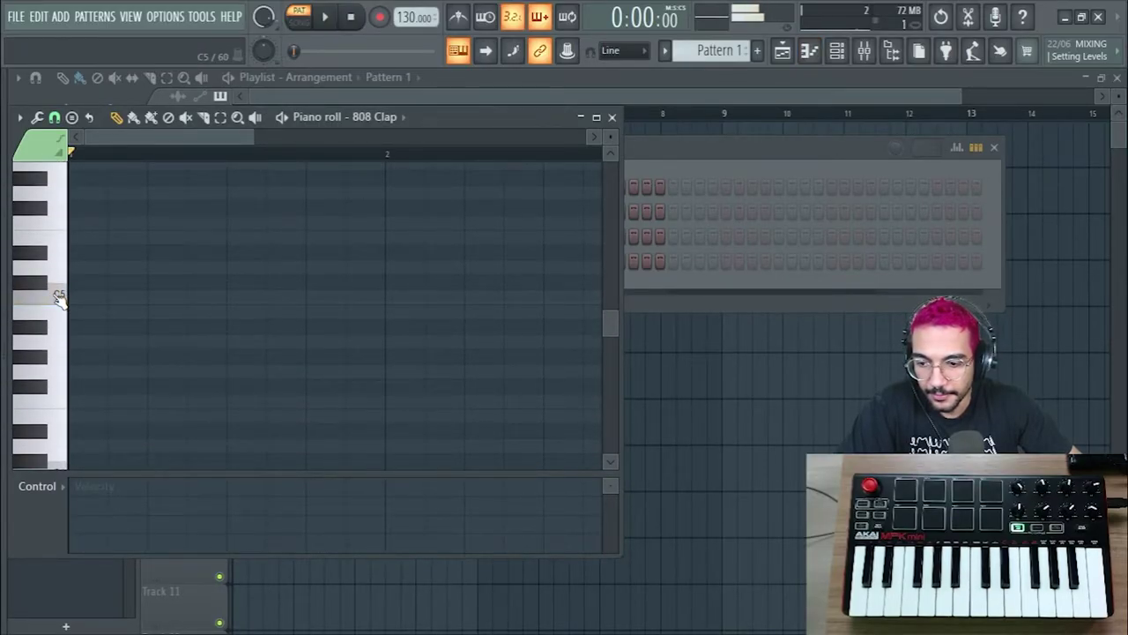
left_click(55, 295)
left_click(612, 116)
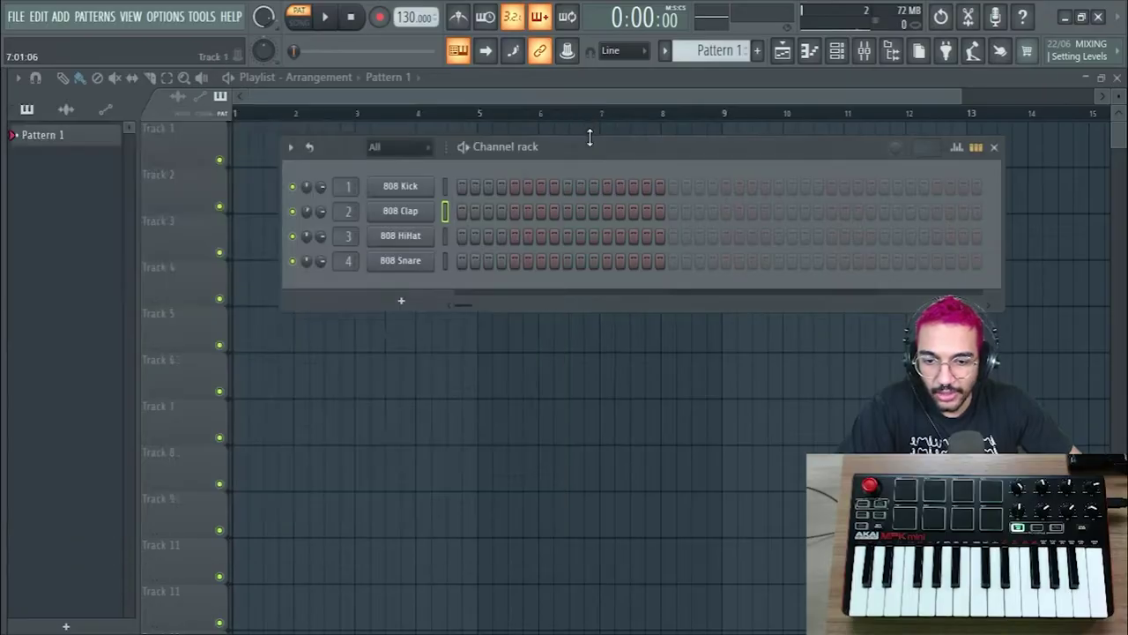
Add test steps to the 808 Kick channel and delete their C5 notes in the piano roll.
left_click(527, 186)
right_click(432, 185)
left_click(470, 202)
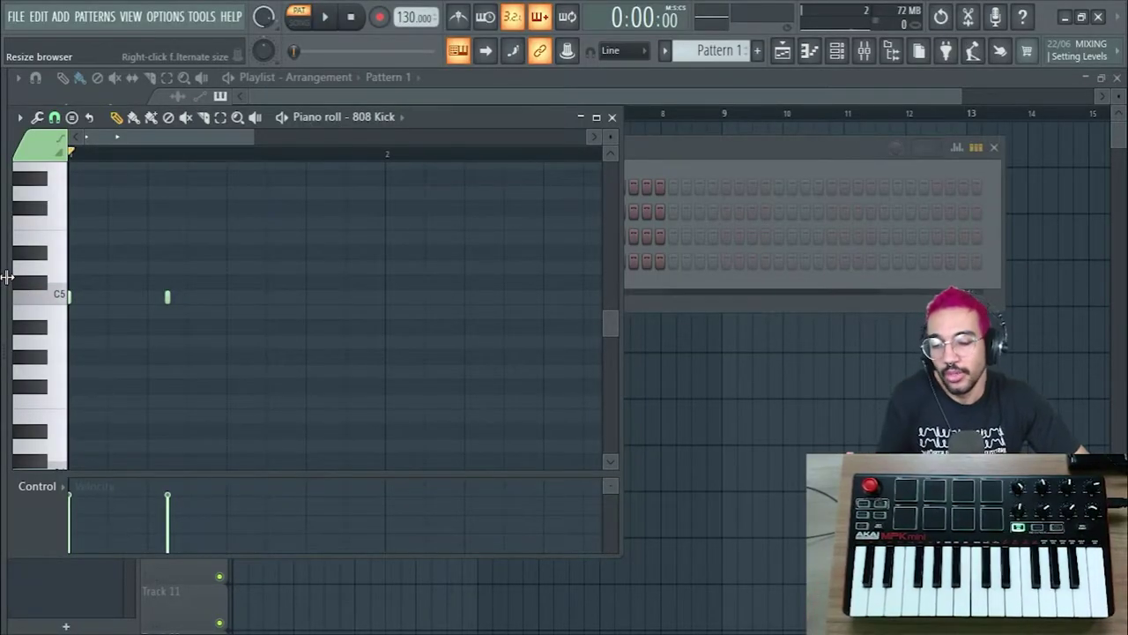
right_click(170, 298)
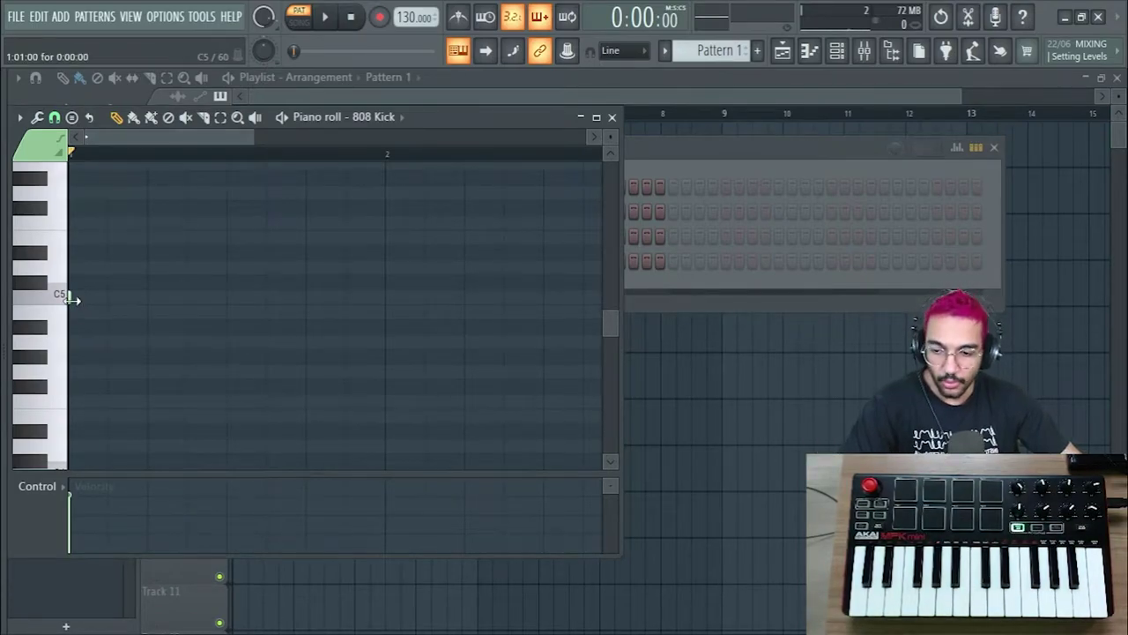
right_click(65, 294)
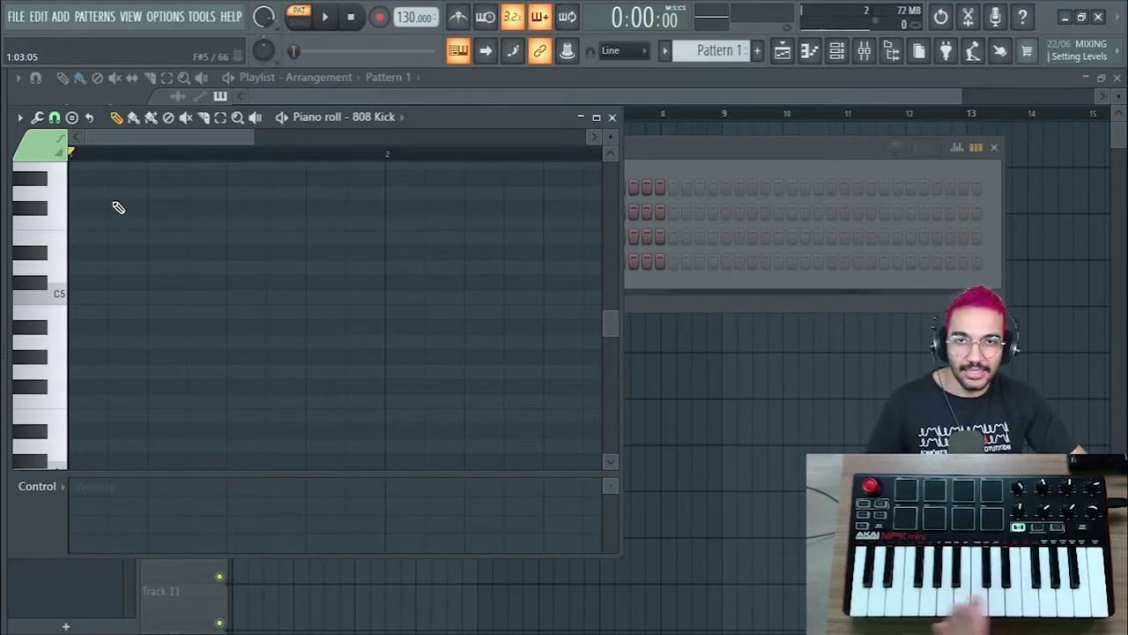
left_click(612, 116)
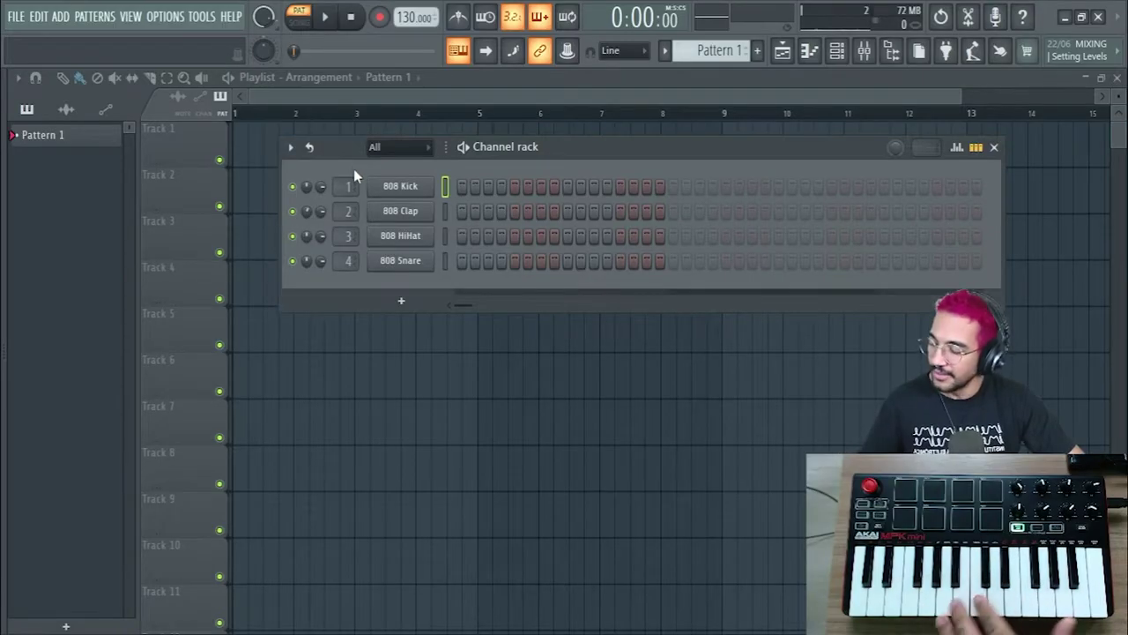
Switch the channel selection among 808 Kick, 808 Clap and 808 HiHat to try playing them from the MIDI keyboard.
left_click(461, 236)
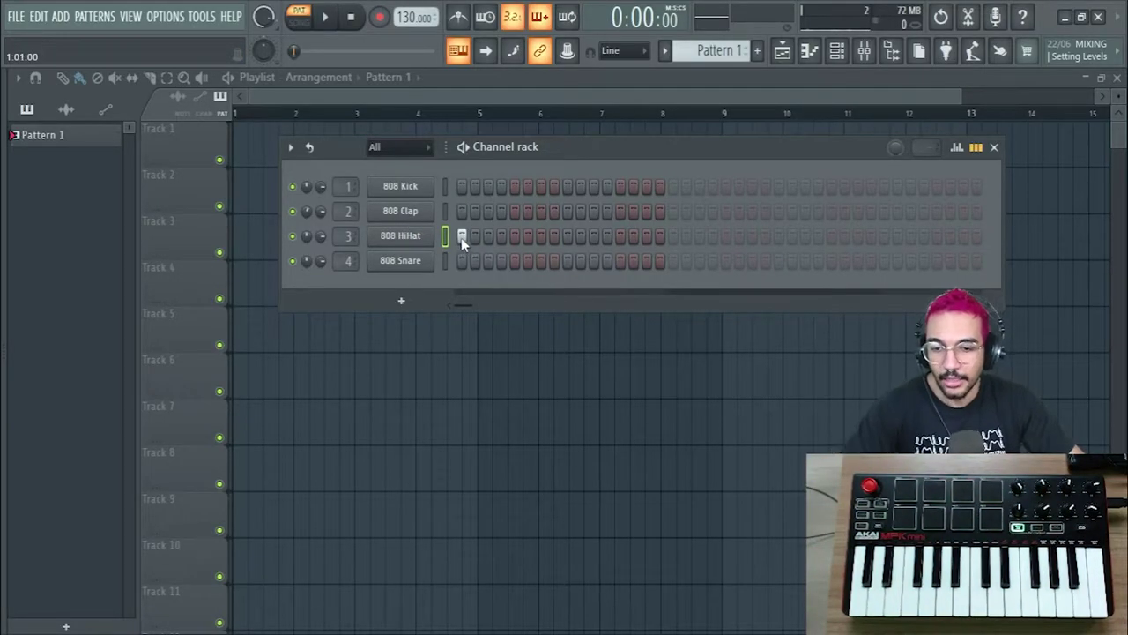
left_click(445, 187)
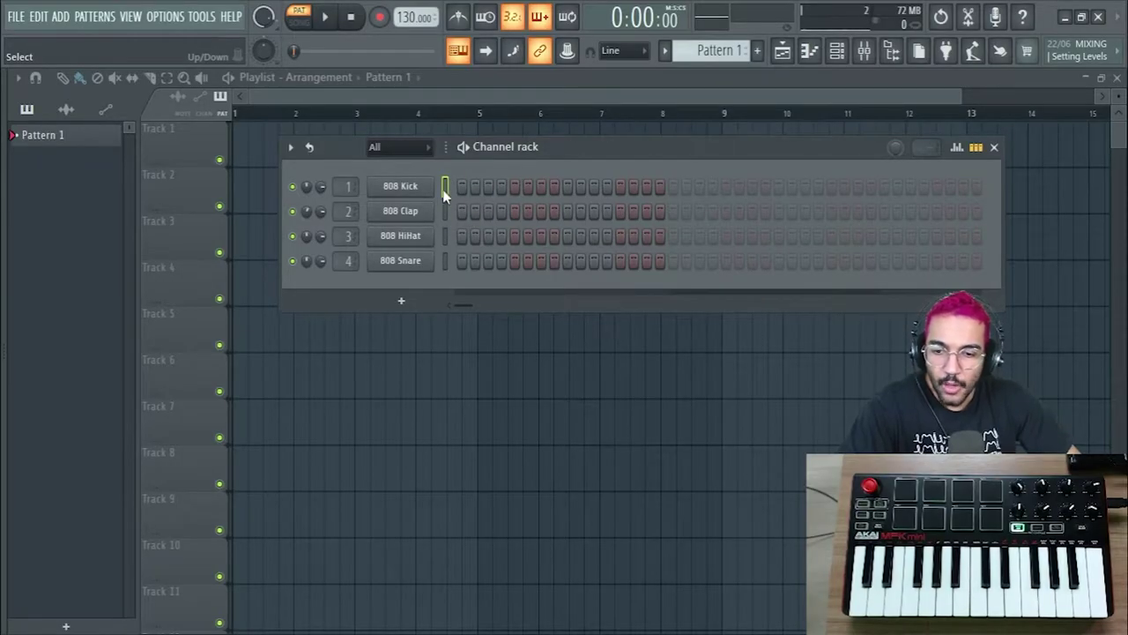
left_click(446, 237)
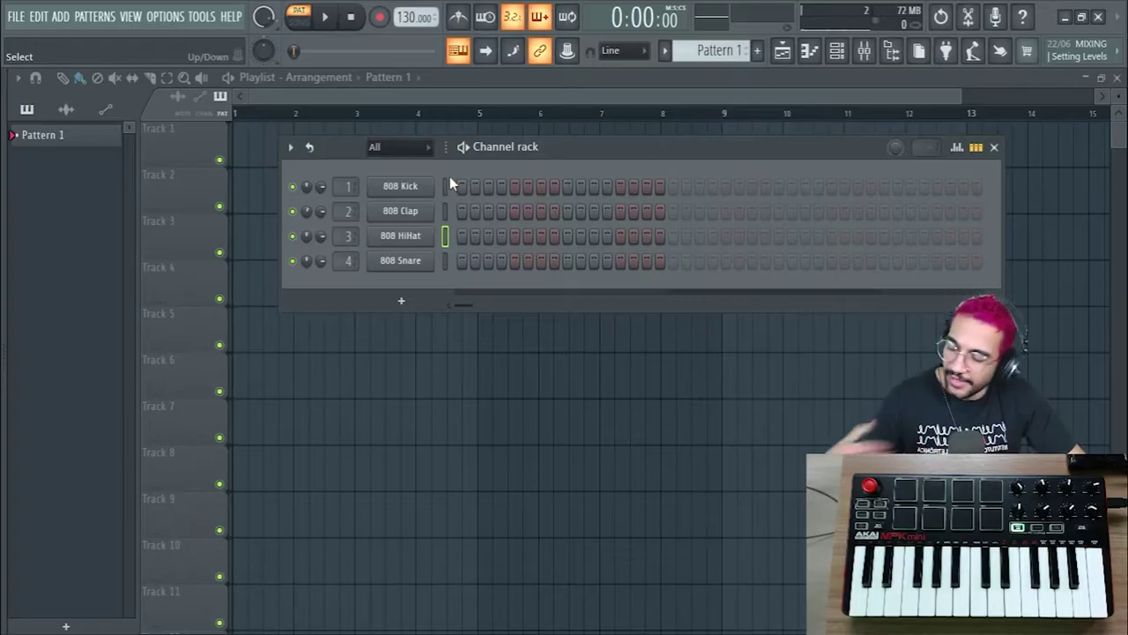
left_click(446, 186)
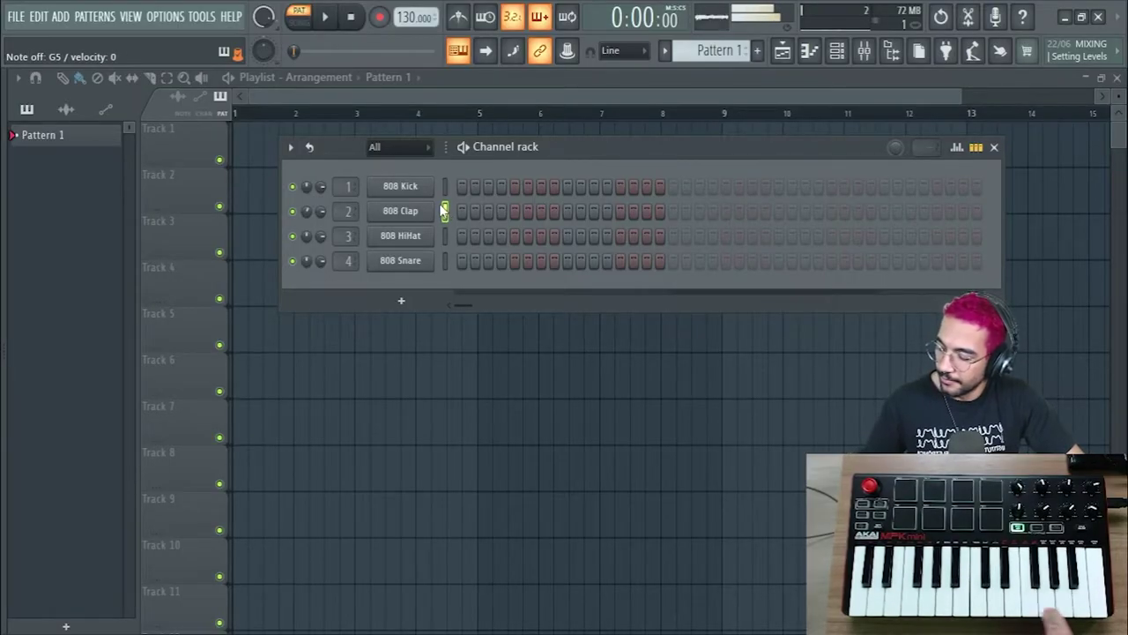
left_click(442, 237)
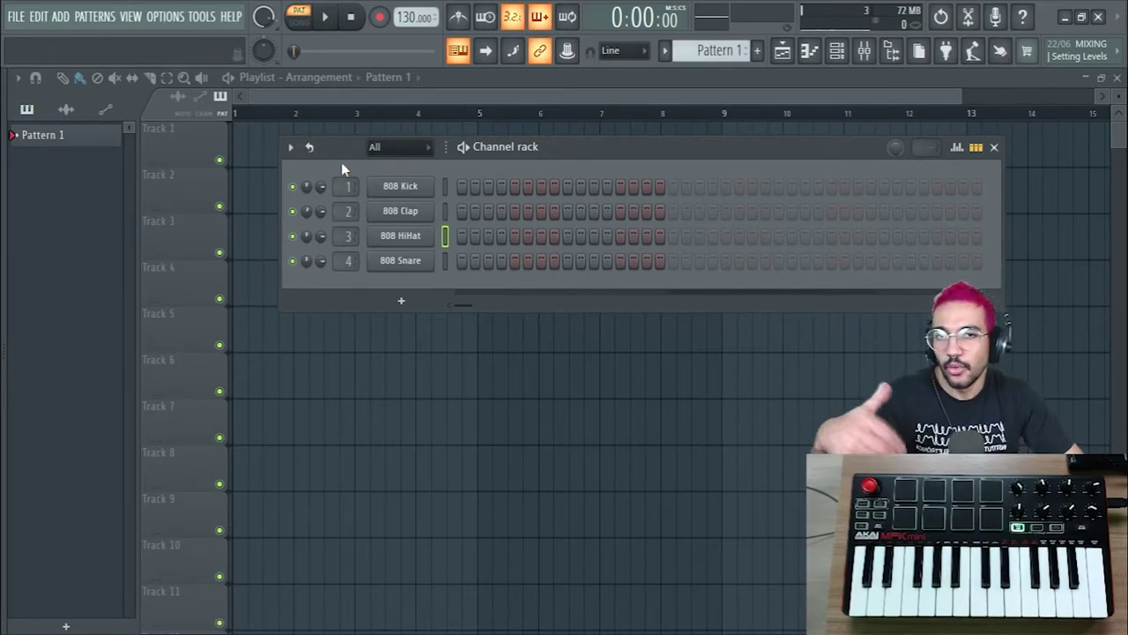
Toggle the countdown before recording off and on, leaving it enabled.
left_click(512, 17)
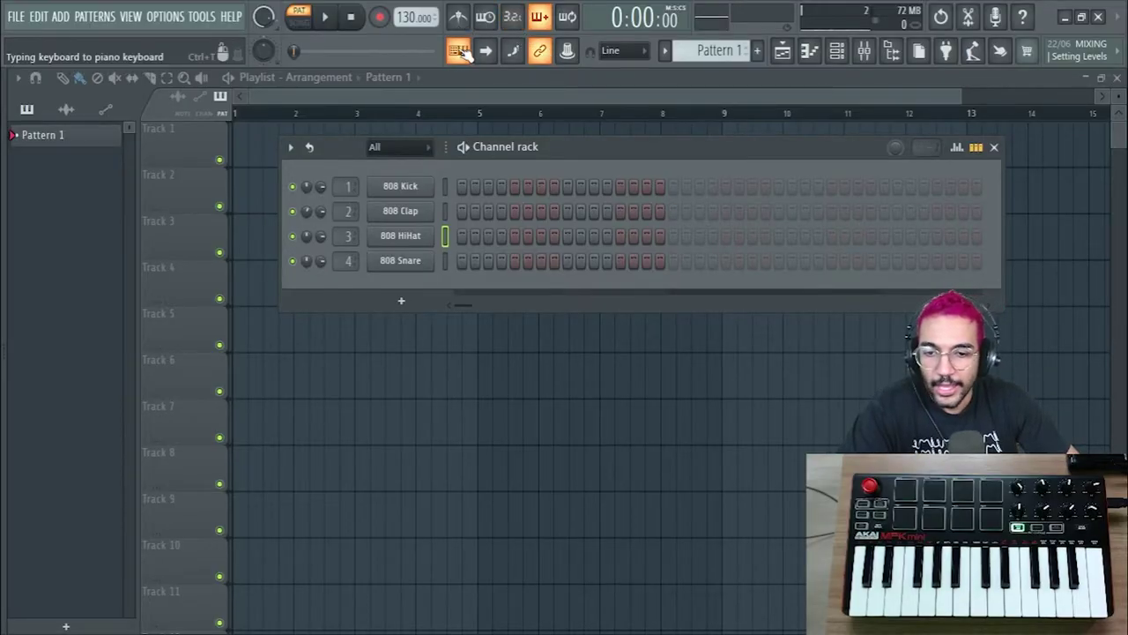
left_click(520, 17)
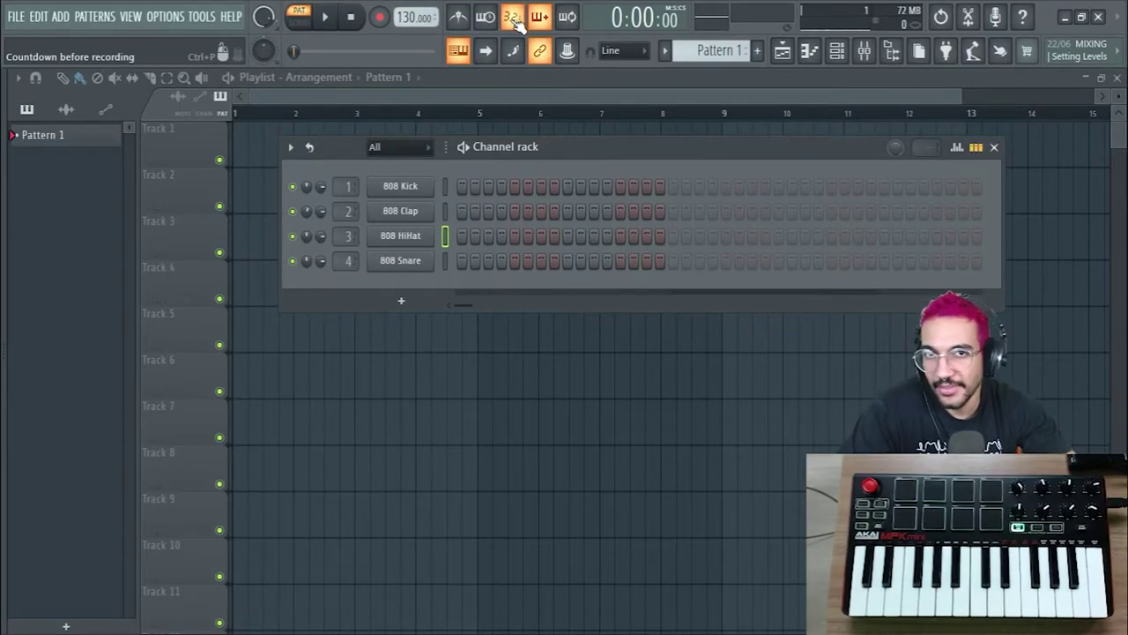
left_click(512, 18)
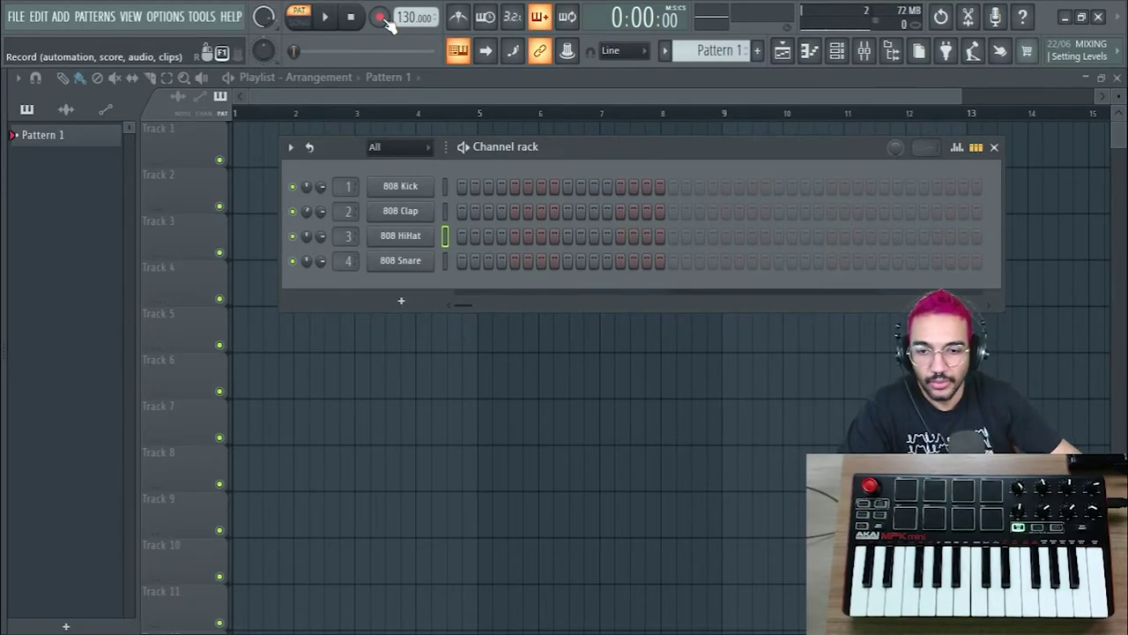
left_click(518, 22)
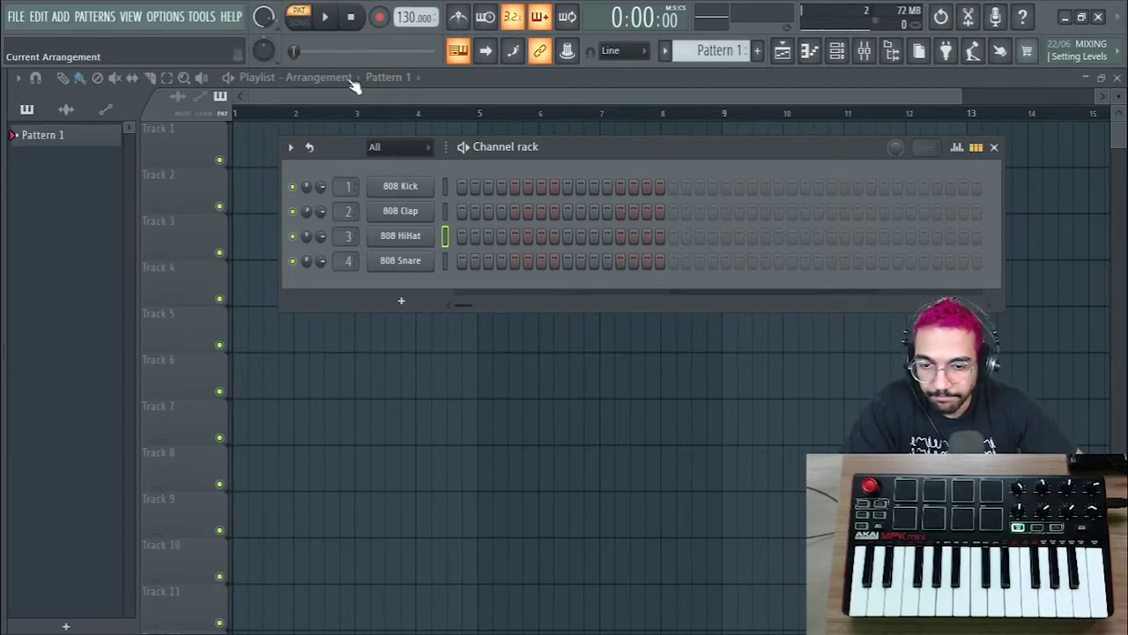
Record a kick rhythm on the 808 Kick channel with the Everything recording option and play it back.
left_click(381, 17)
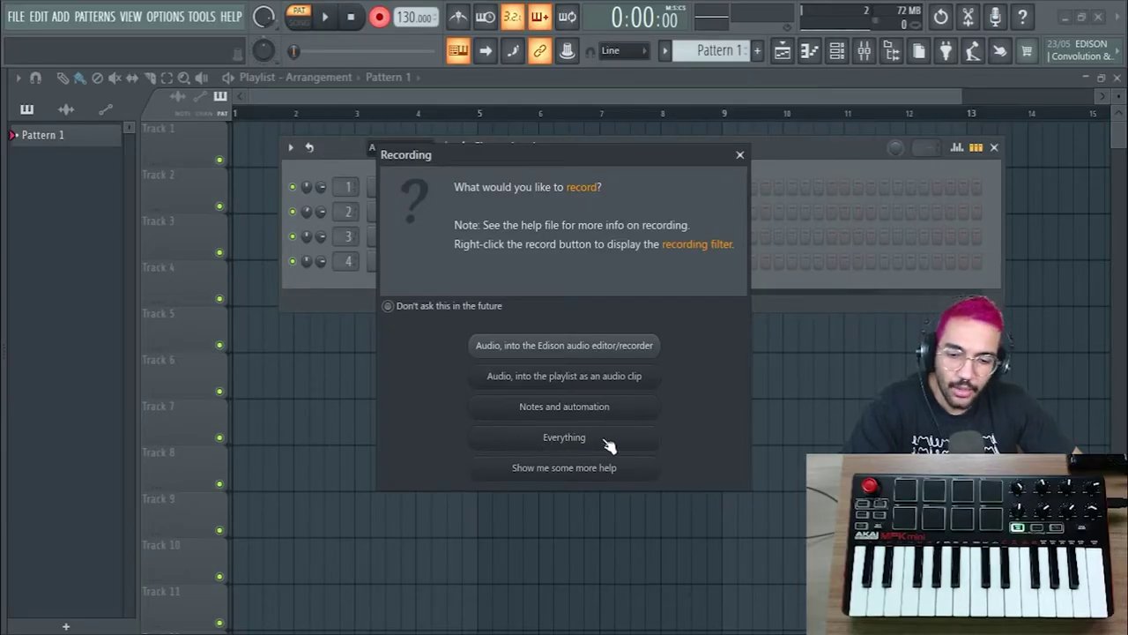
left_click(562, 439)
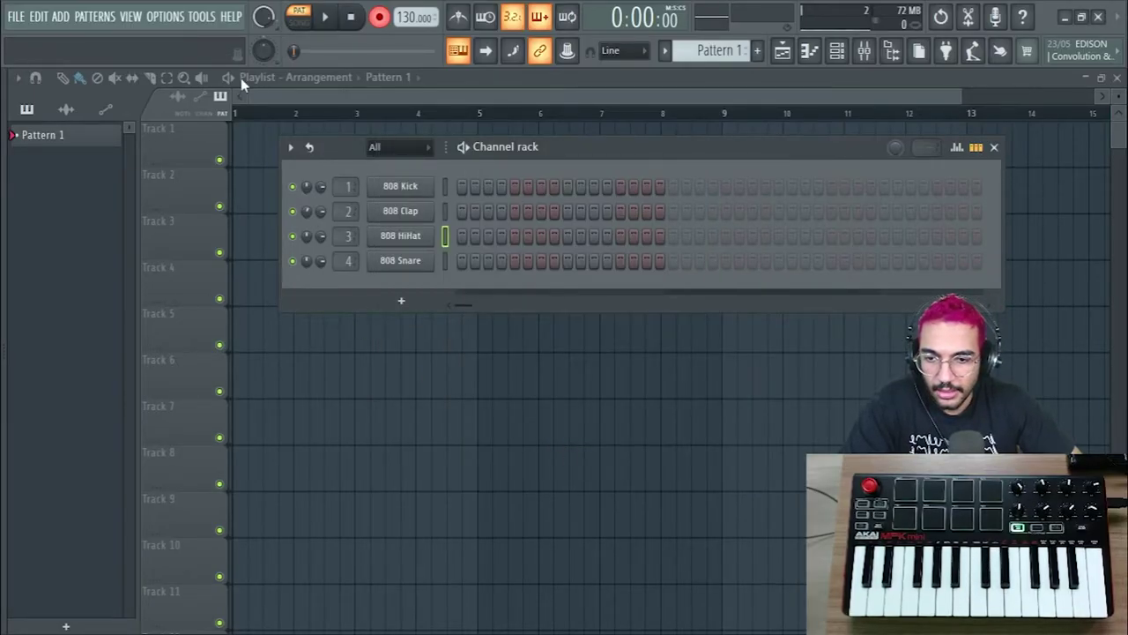
left_click(445, 186)
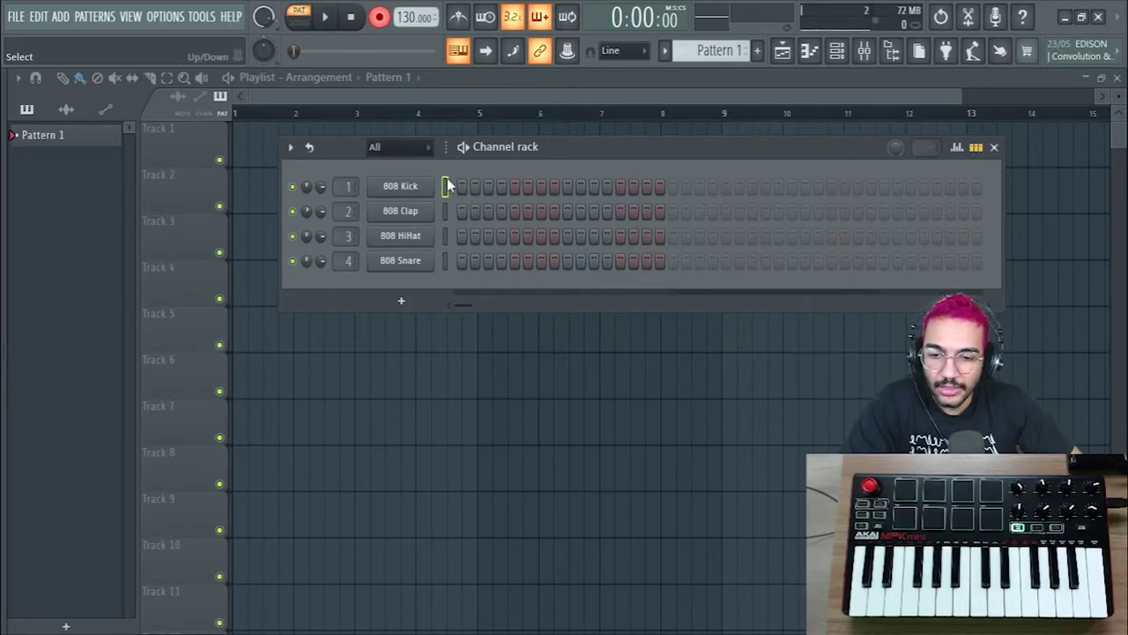
left_click(333, 20)
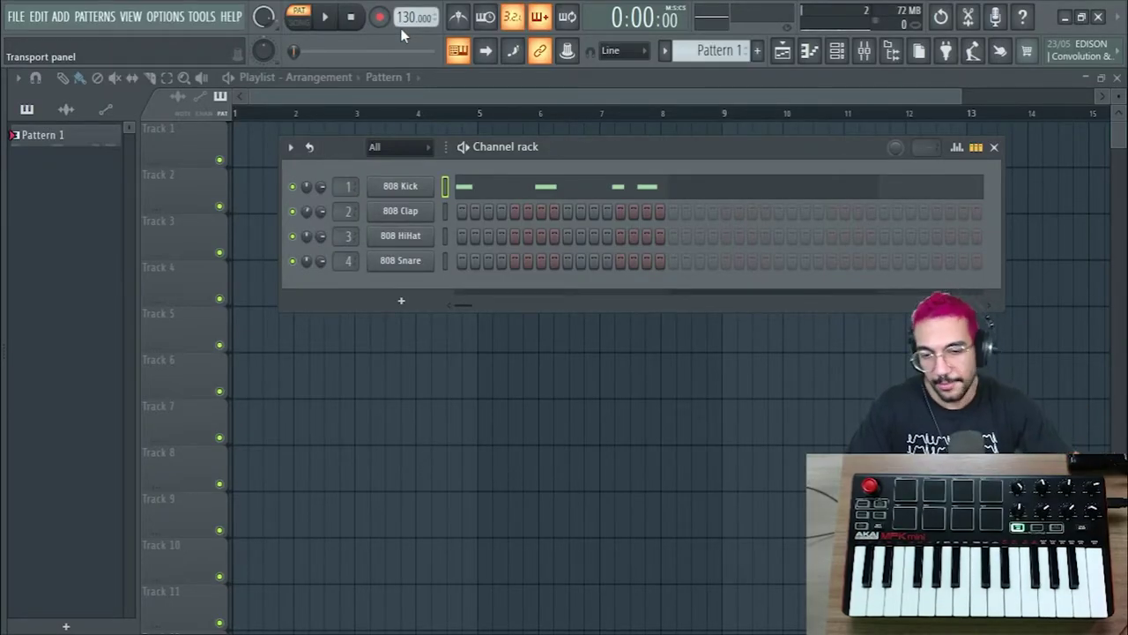
key("space")
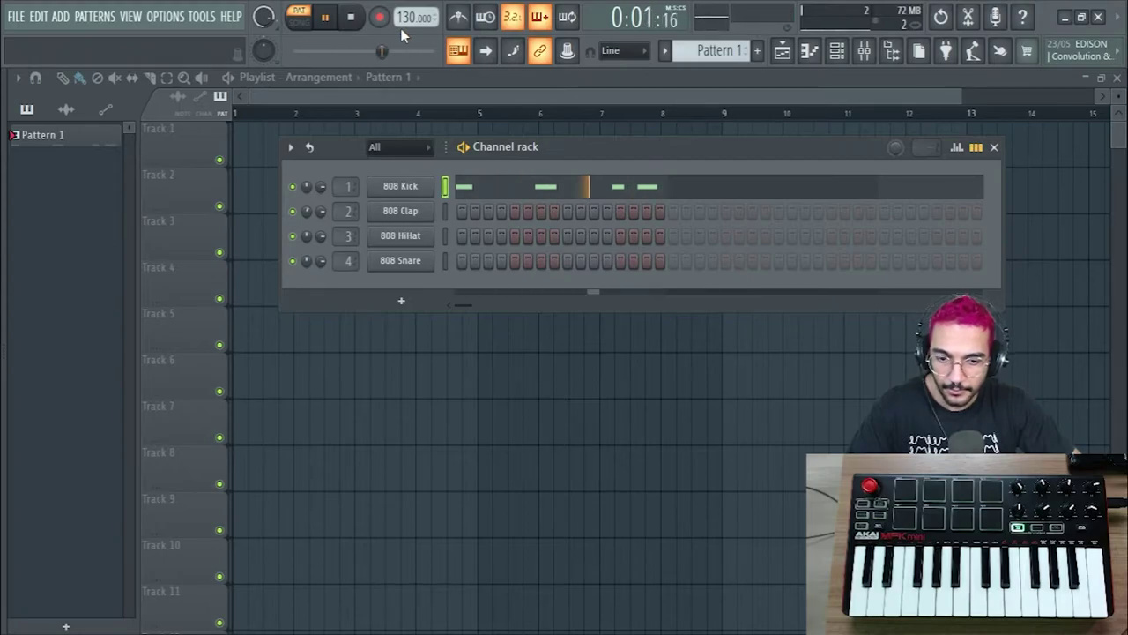
key("space")
Enable the metronome and record a clap hit on the 808 Clap channel with the Everything recording option.
left_click(457, 16)
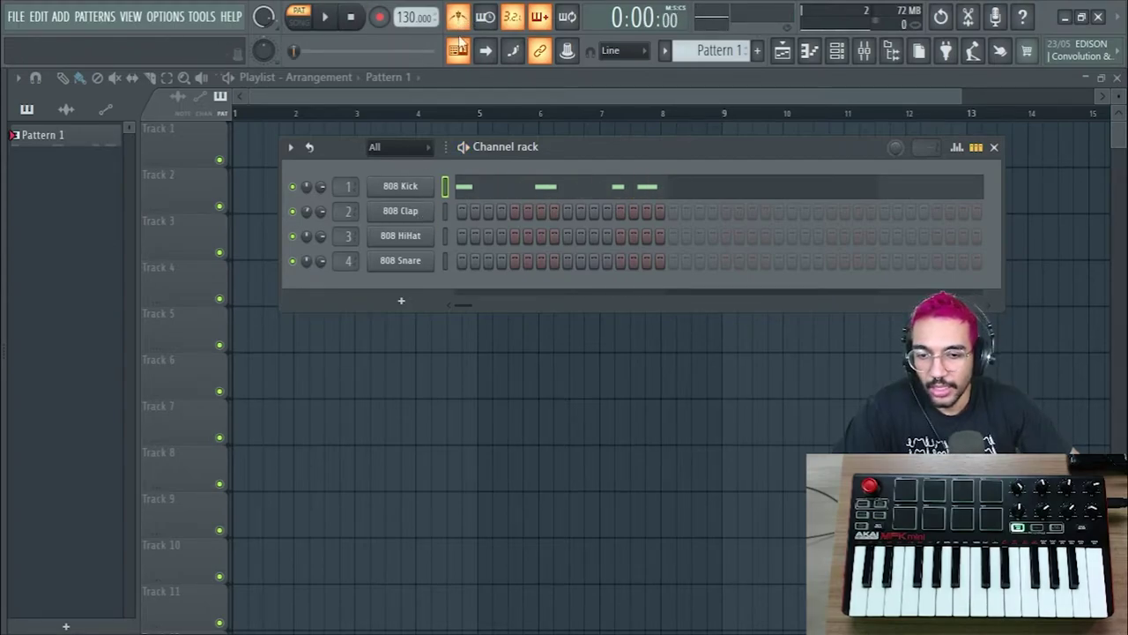
left_click(446, 210)
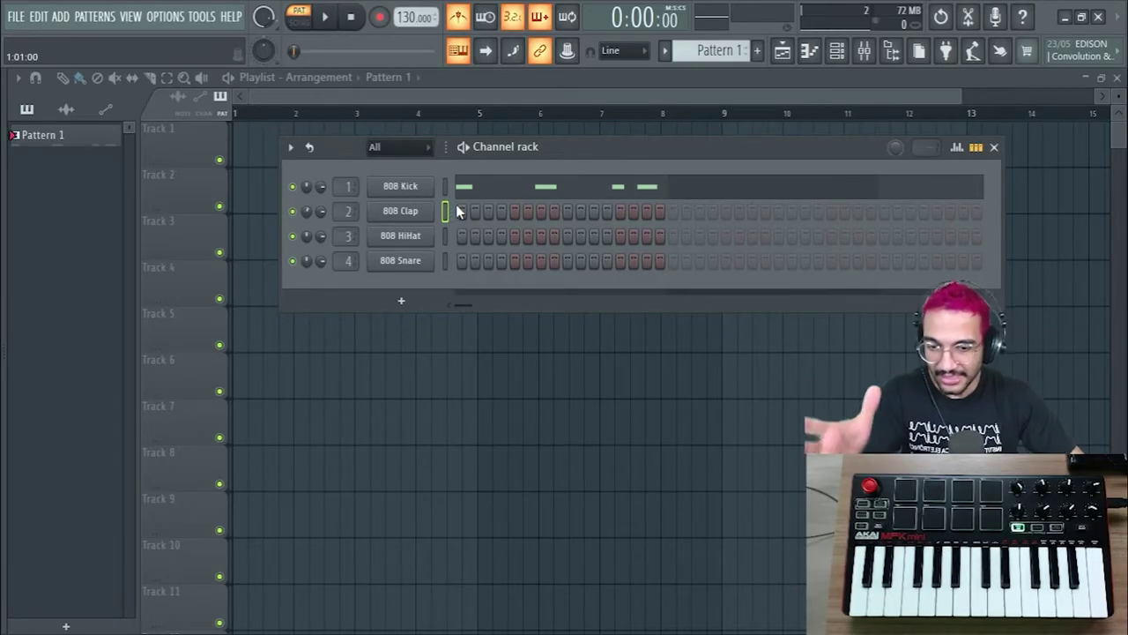
left_click(379, 17)
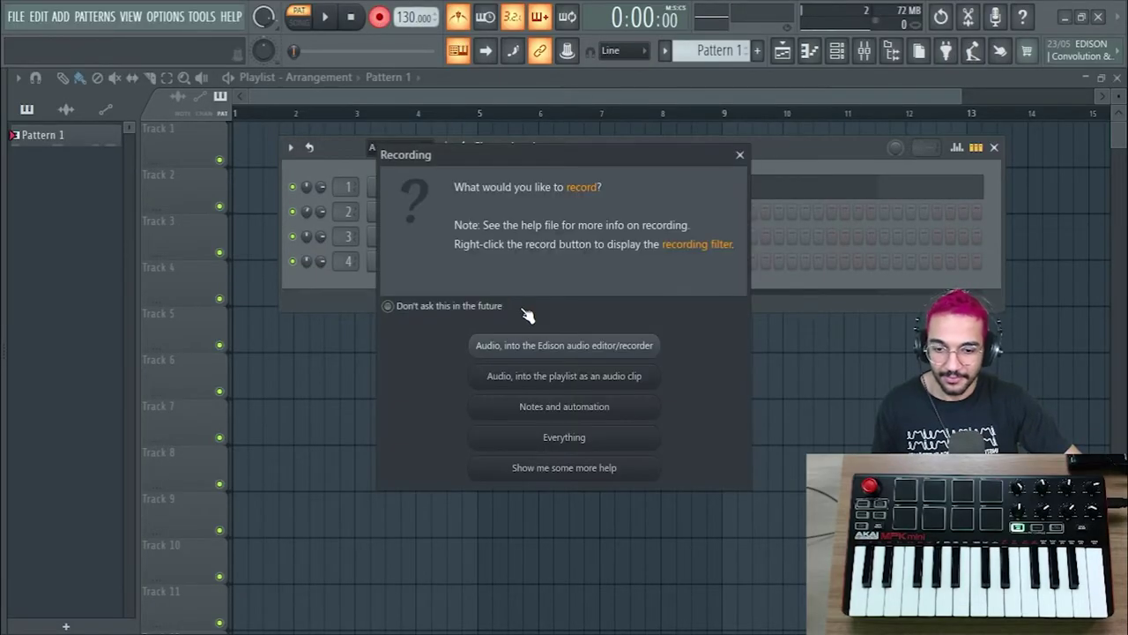
left_click(549, 438)
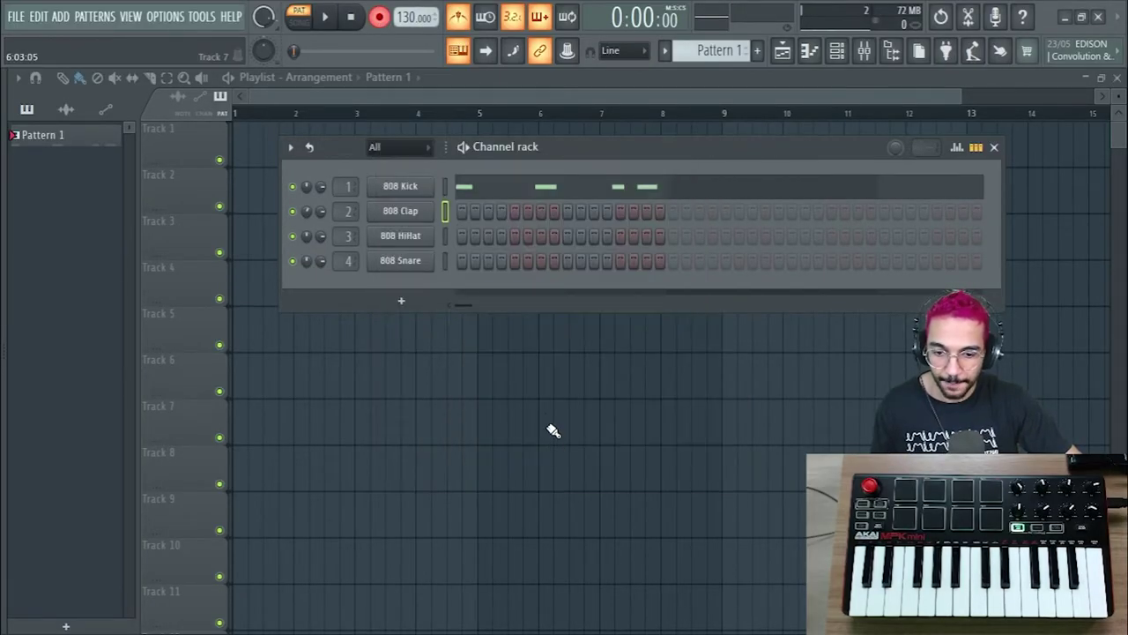
left_click(328, 20)
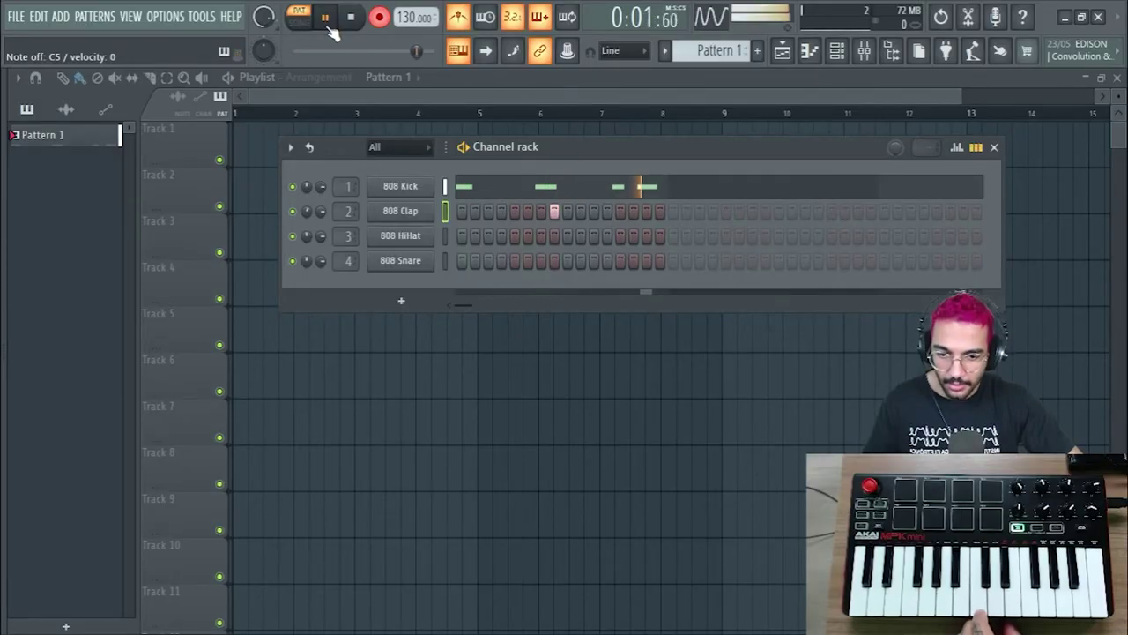
key("space")
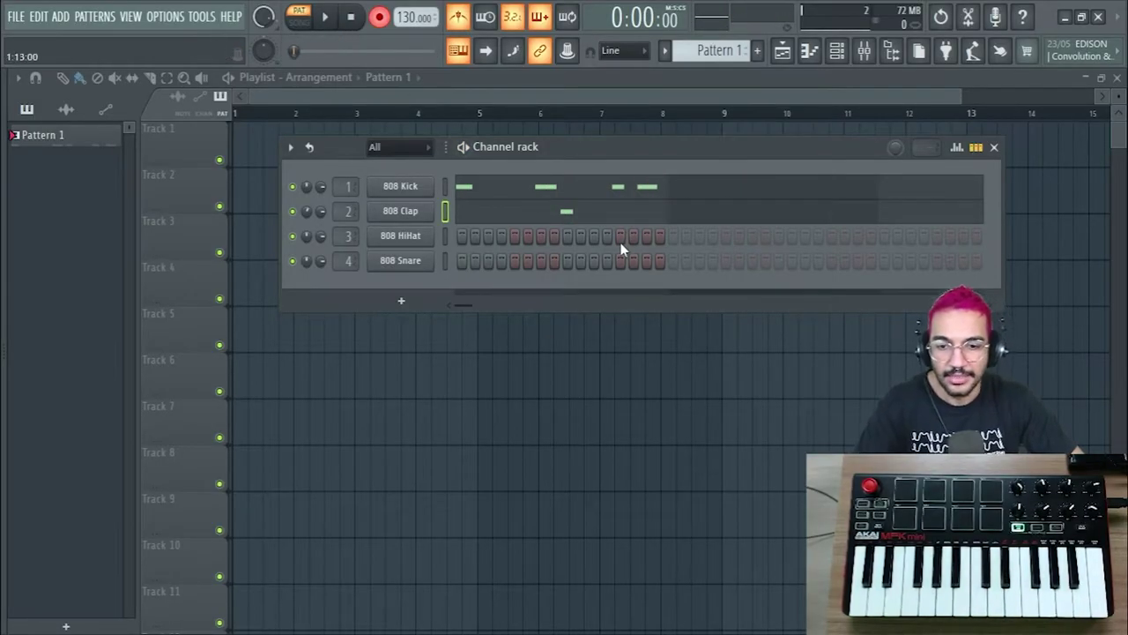
Fill each 2 steps on the 808 HiHat channel, add an extra hit on step 6, and play the pattern.
right_click(430, 247)
left_click(632, 292)
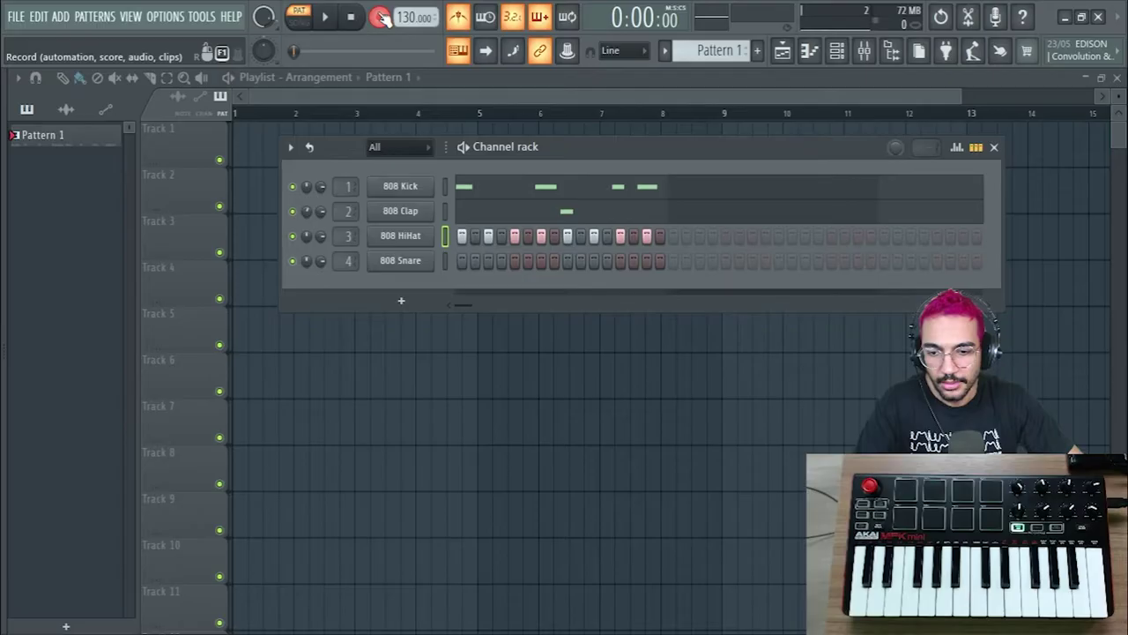
key("space")
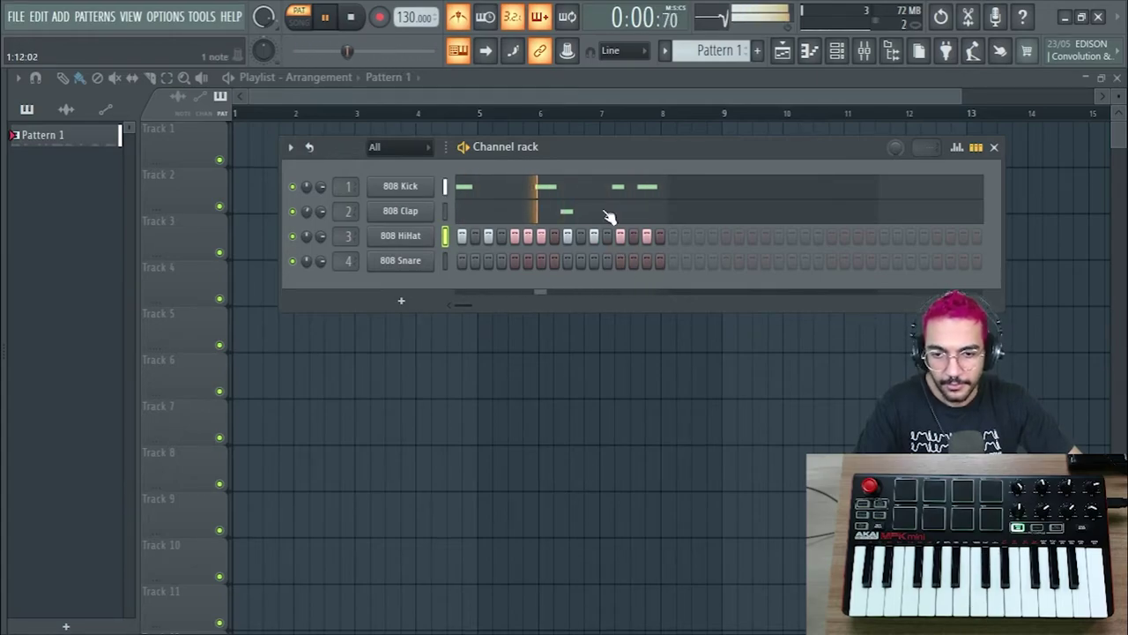
key("space")
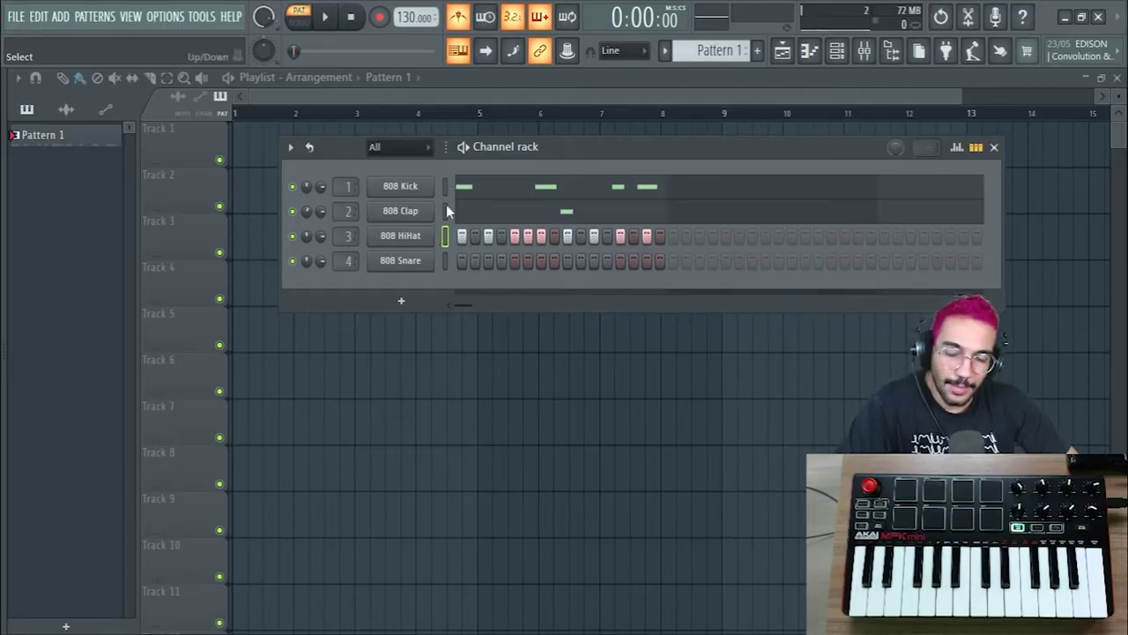
Apply Quick quantize to the recorded 808 Kick notes in the piano roll, then close it.
left_click(398, 186)
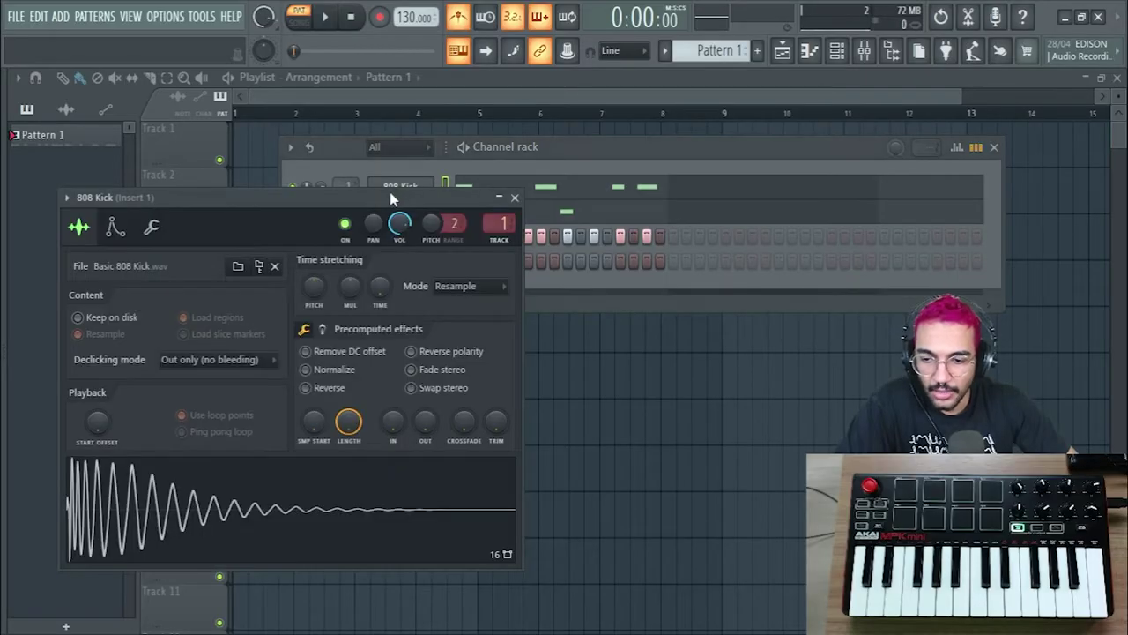
left_click(401, 186)
right_click(403, 185)
left_click(467, 191)
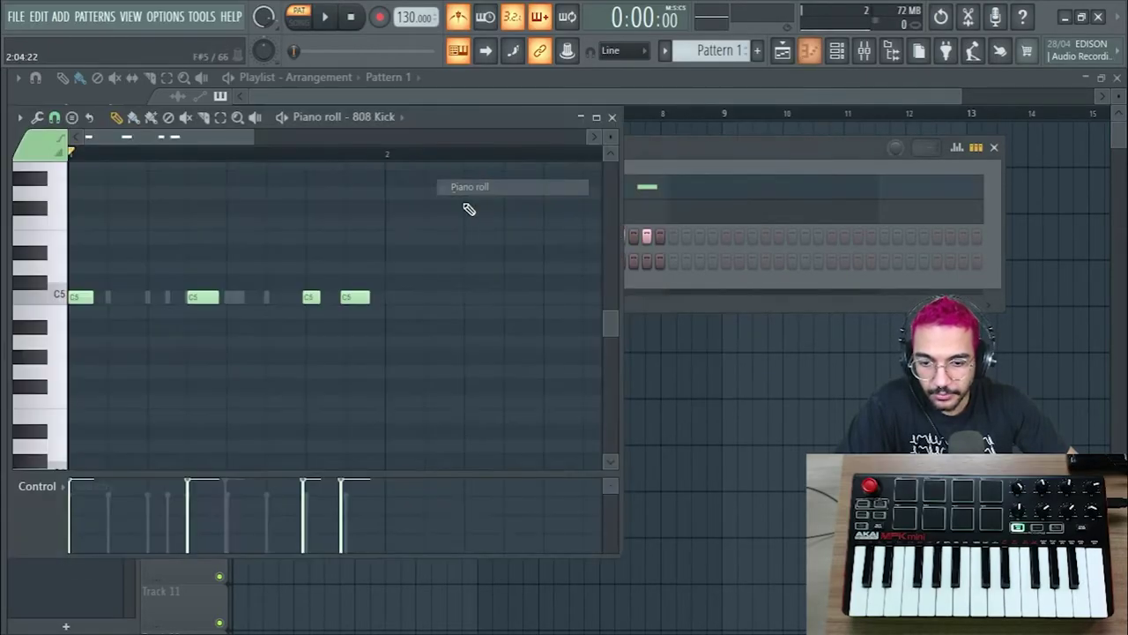
left_click(20, 117)
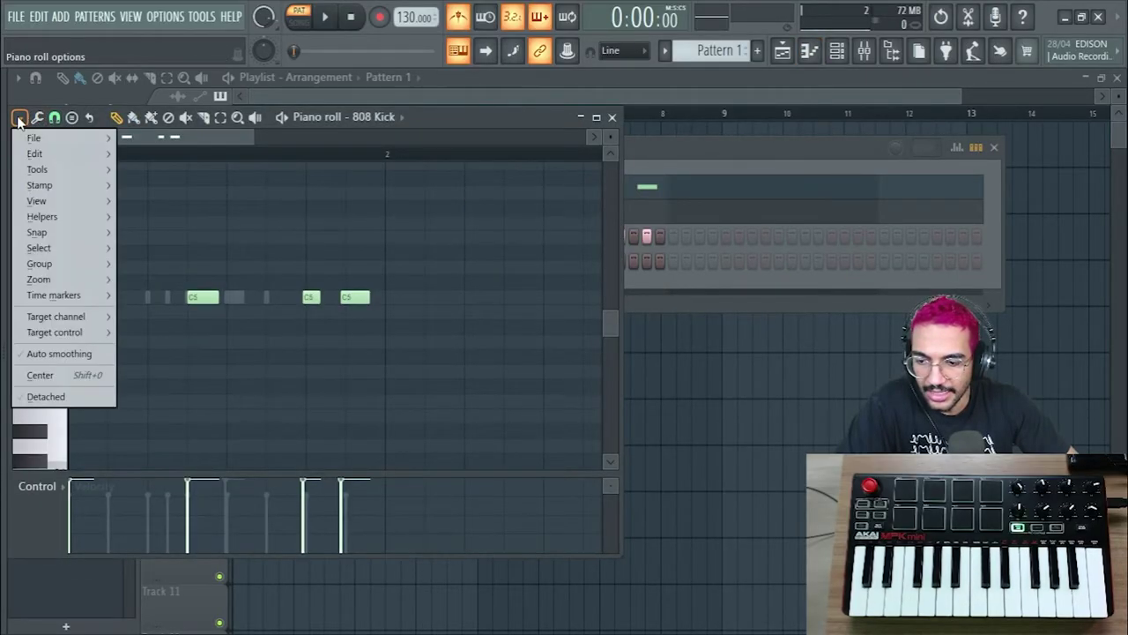
left_click(36, 117)
left_click(36, 117)
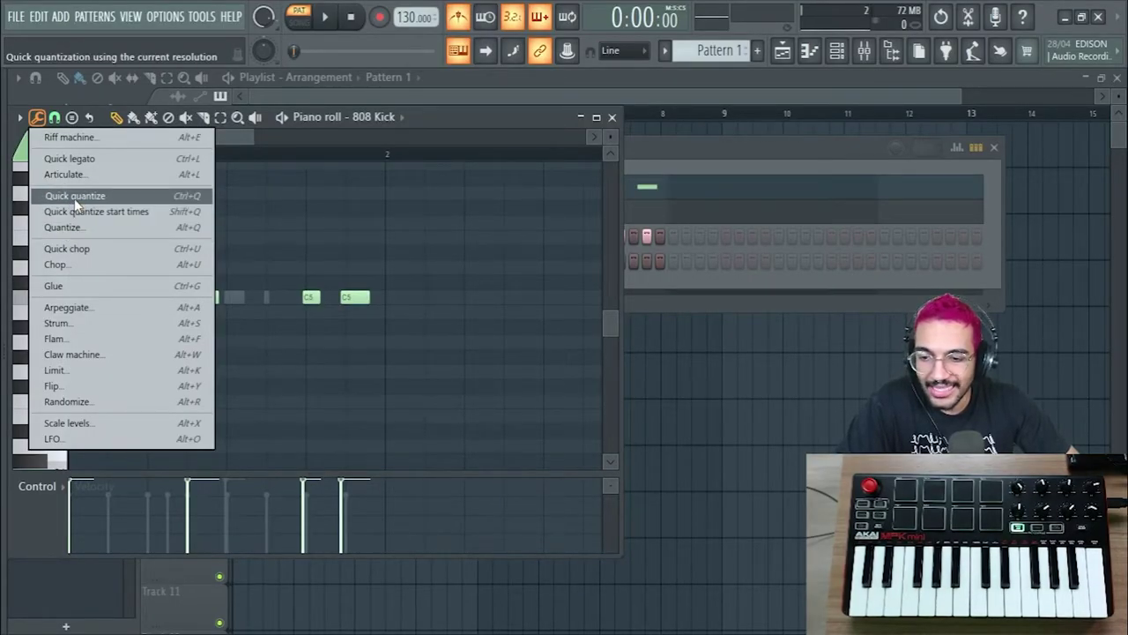
left_click(74, 195)
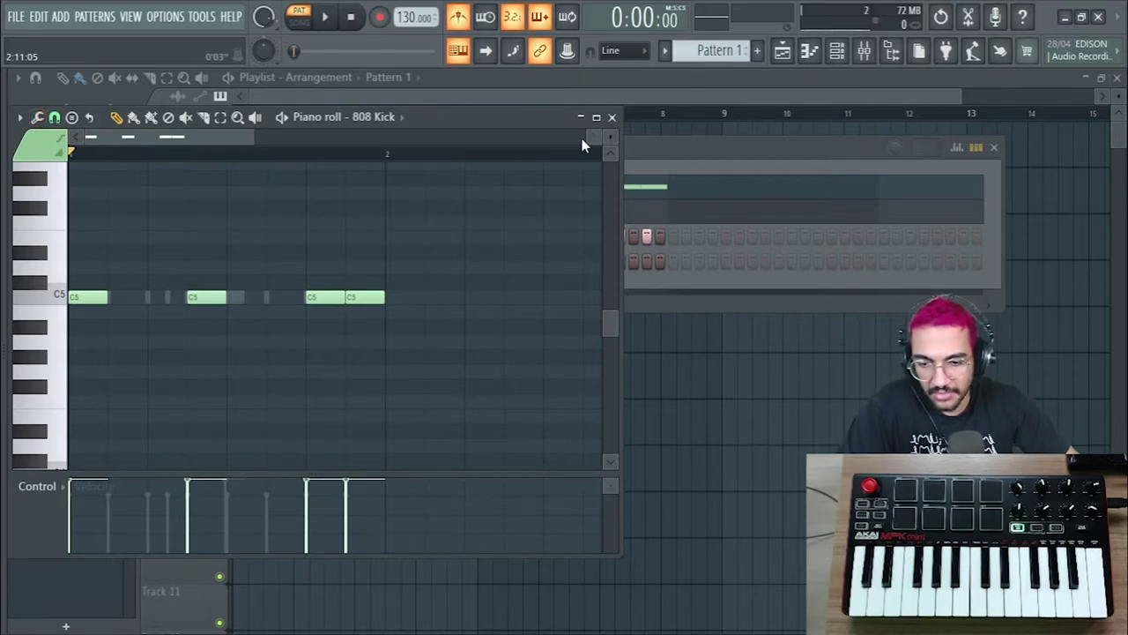
left_click(613, 118)
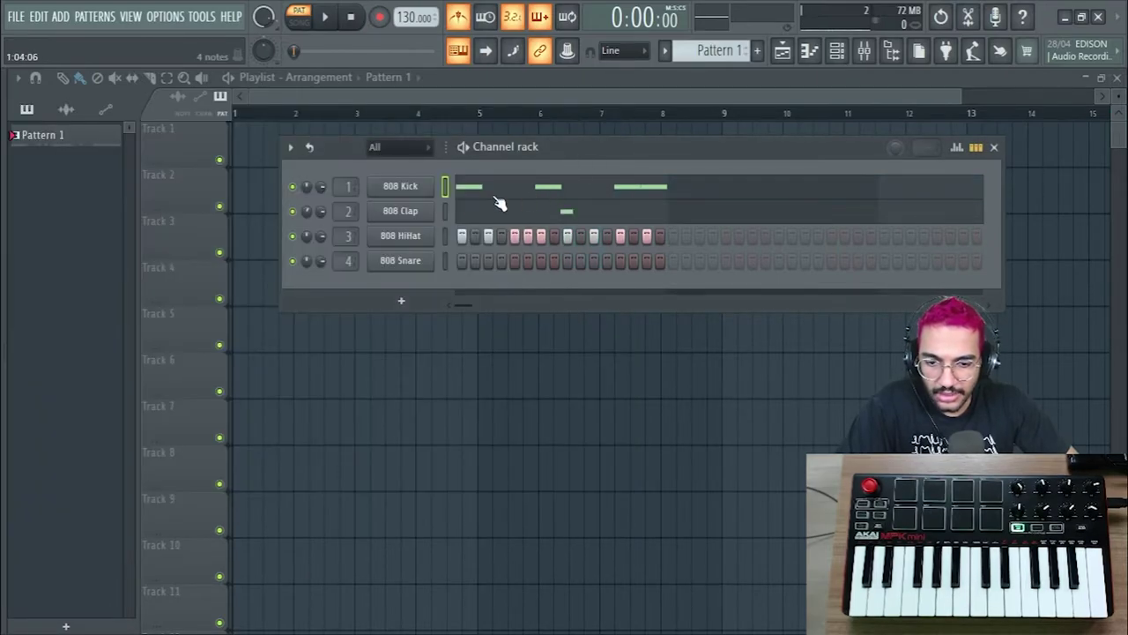
Apply Quick quantize to the 808 Clap note in the piano roll and close the open Clap windows.
left_click(420, 212)
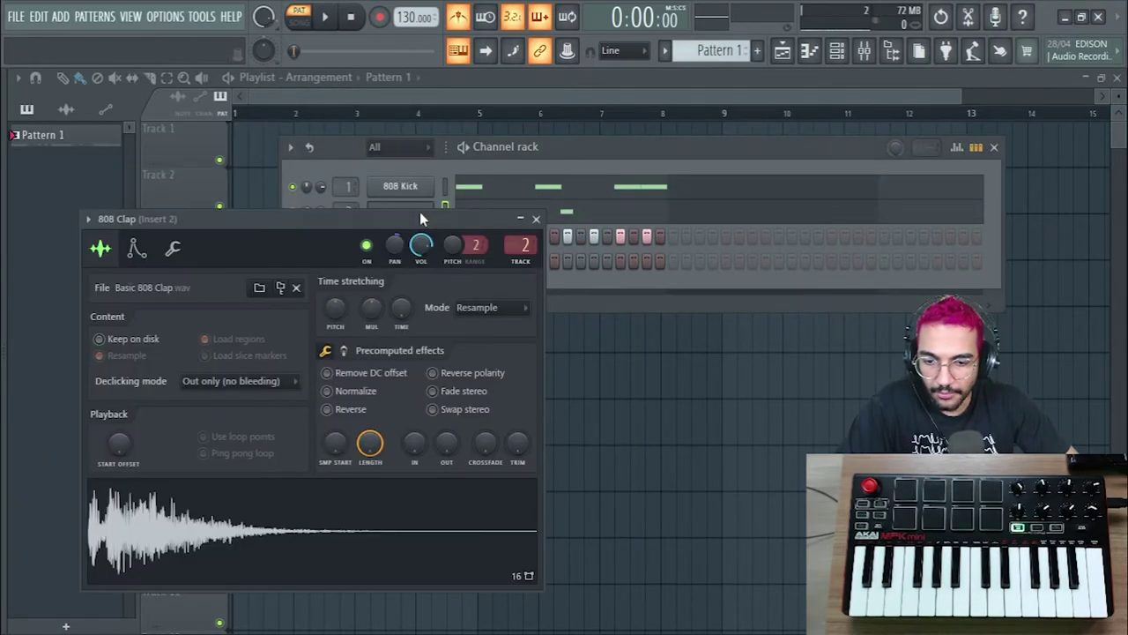
right_click(420, 208)
left_click(468, 212)
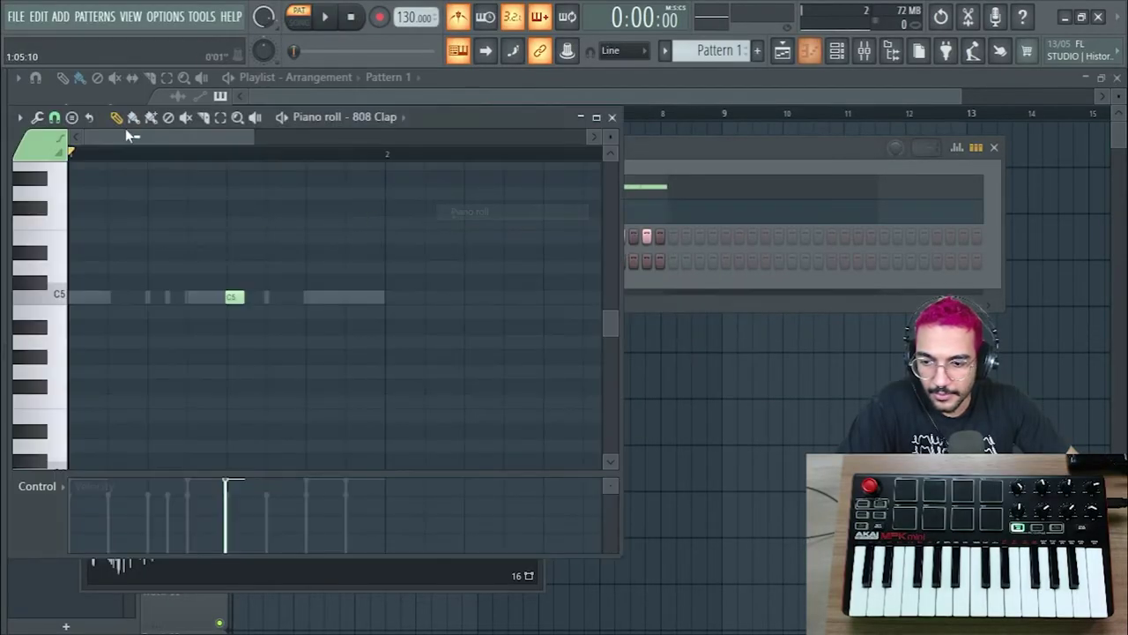
left_click(37, 117)
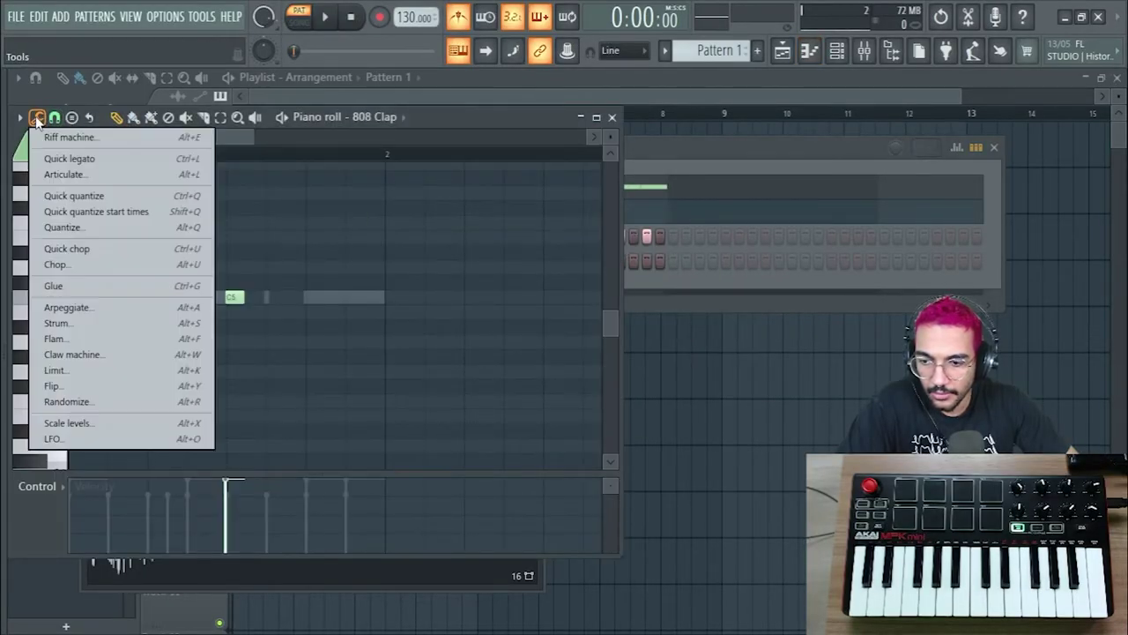
left_click(71, 196)
left_click(612, 117)
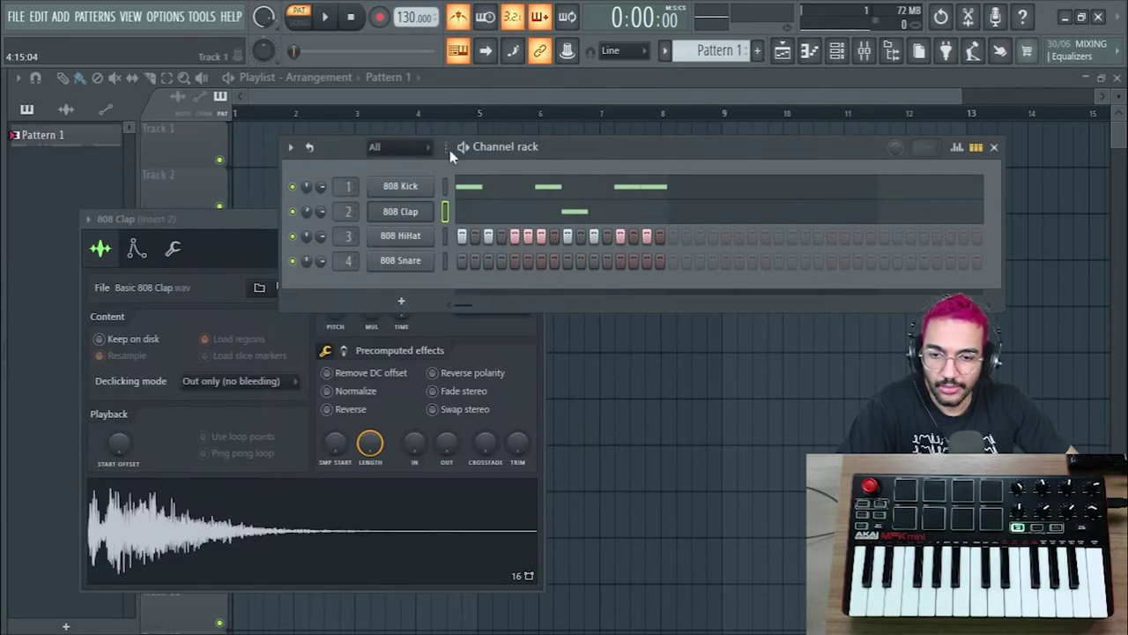
left_click_drag(235, 216, 346, 303)
left_click(646, 307)
Play the quantized pattern and try adjusting the 808 HiHat channel's panning during playback.
key("space")
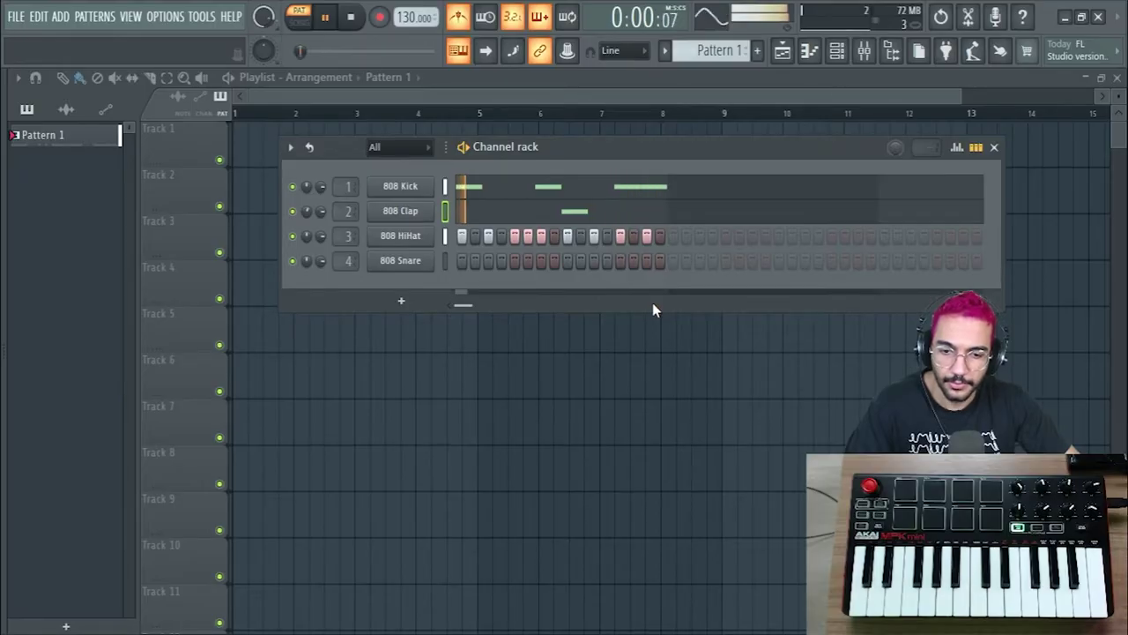
key("space")
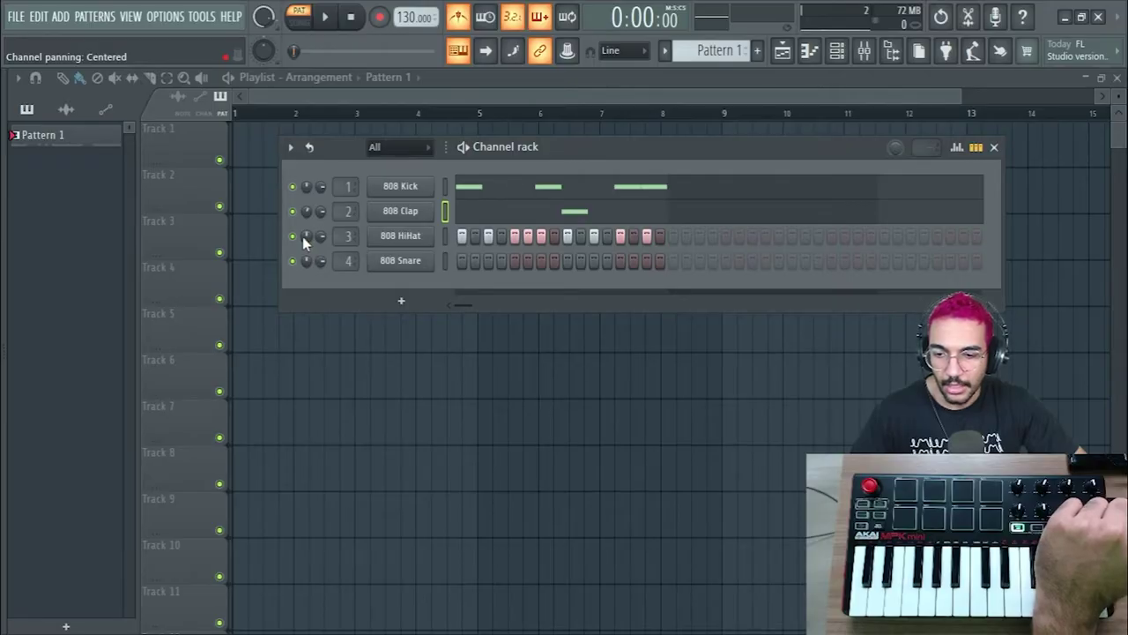
key("space")
mouse_move(304, 242)
left_mouse_down()
mouse_move(304, 198)
mouse_move(304, 284)
mouse_move(304, 251)
left_mouse_up()
key("space")
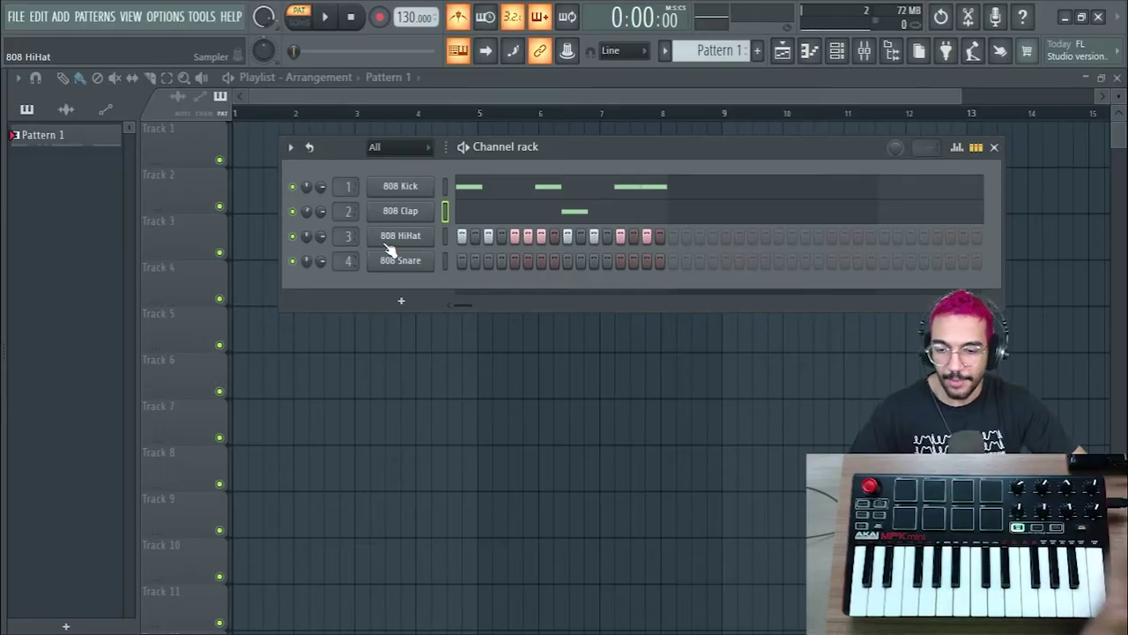
Link the 808 HiHat channel's panning and volume to knobs on the MIDI controller and test them during playback.
right_click(306, 239)
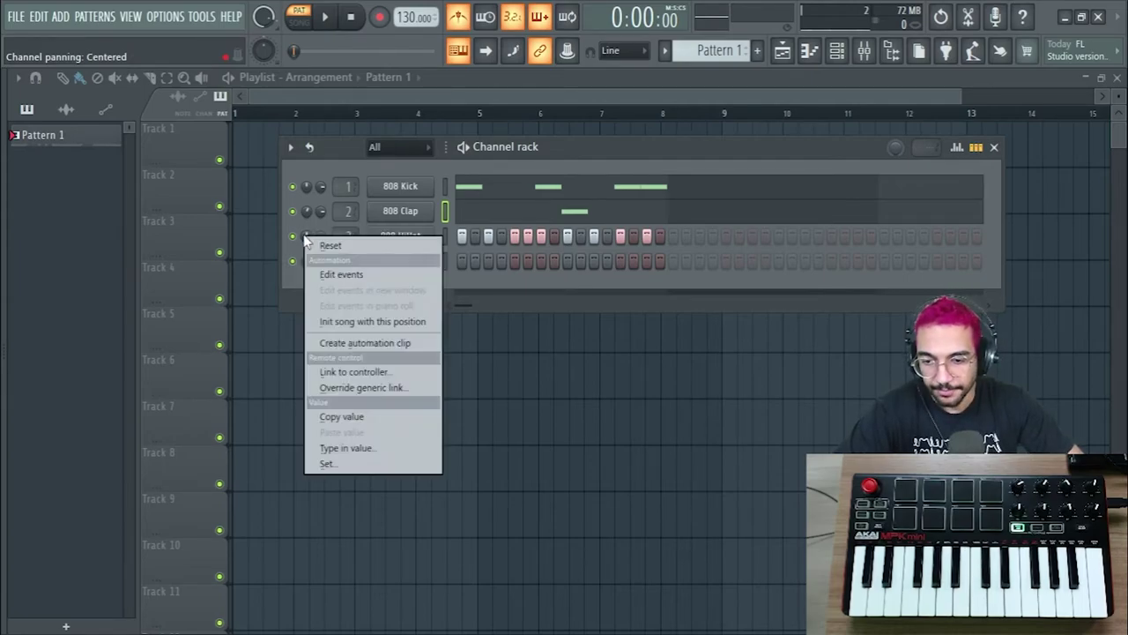
left_click(351, 373)
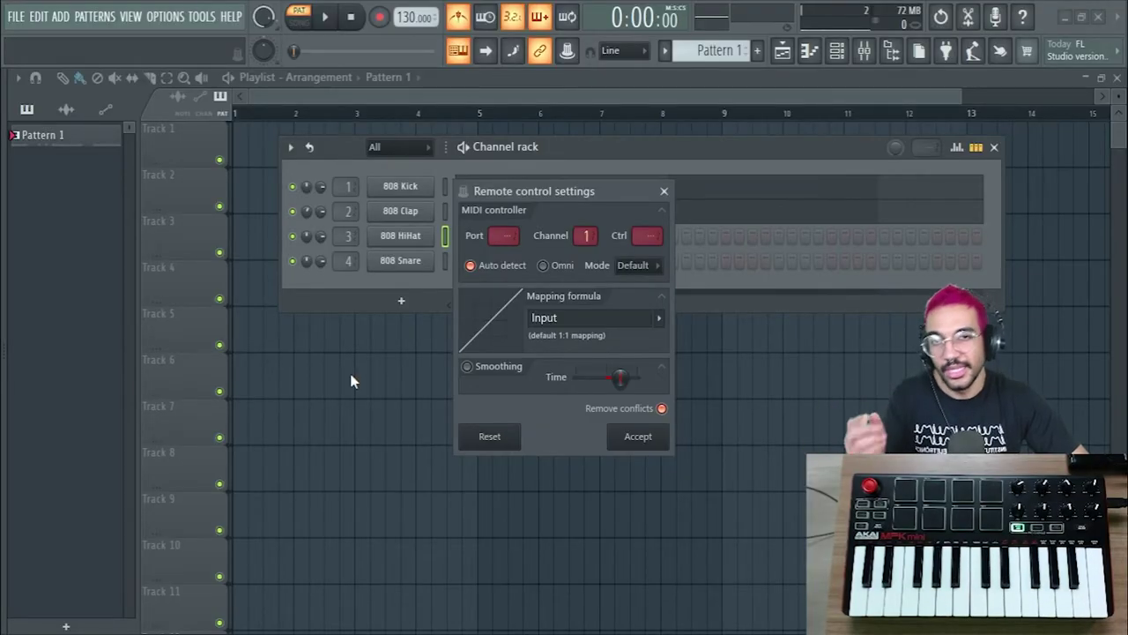
right_click(321, 239)
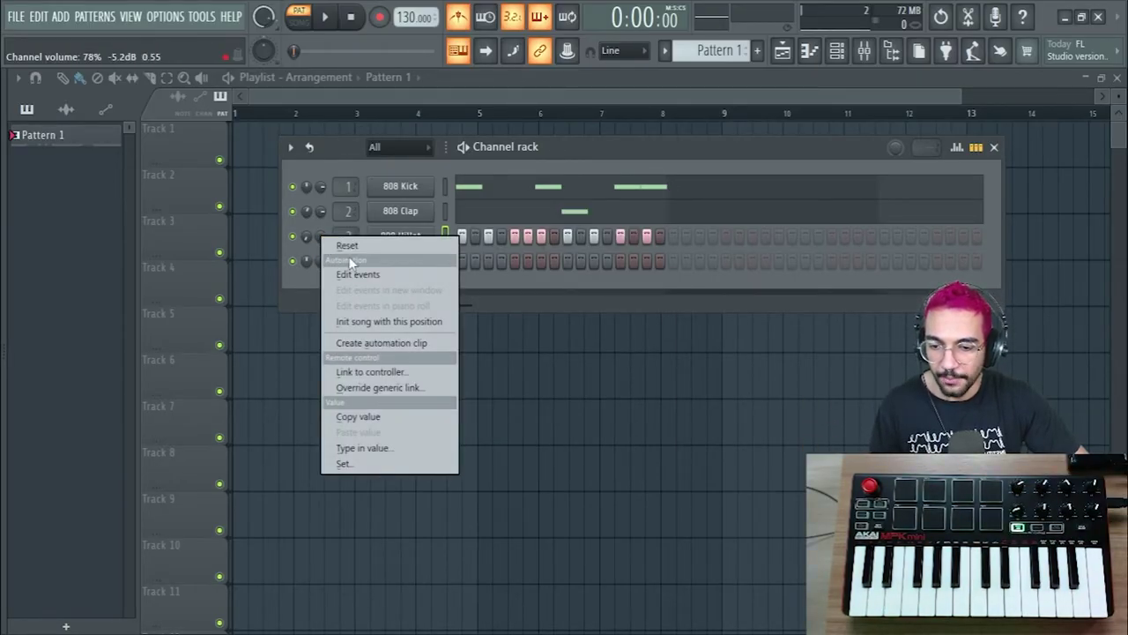
left_click(370, 372)
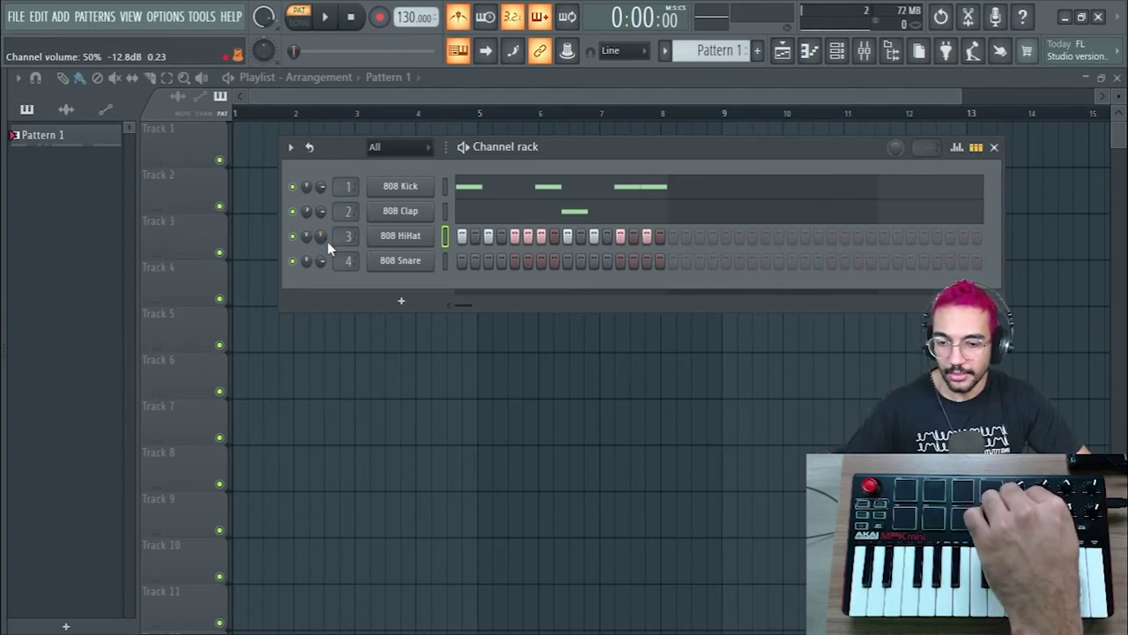
key("space")
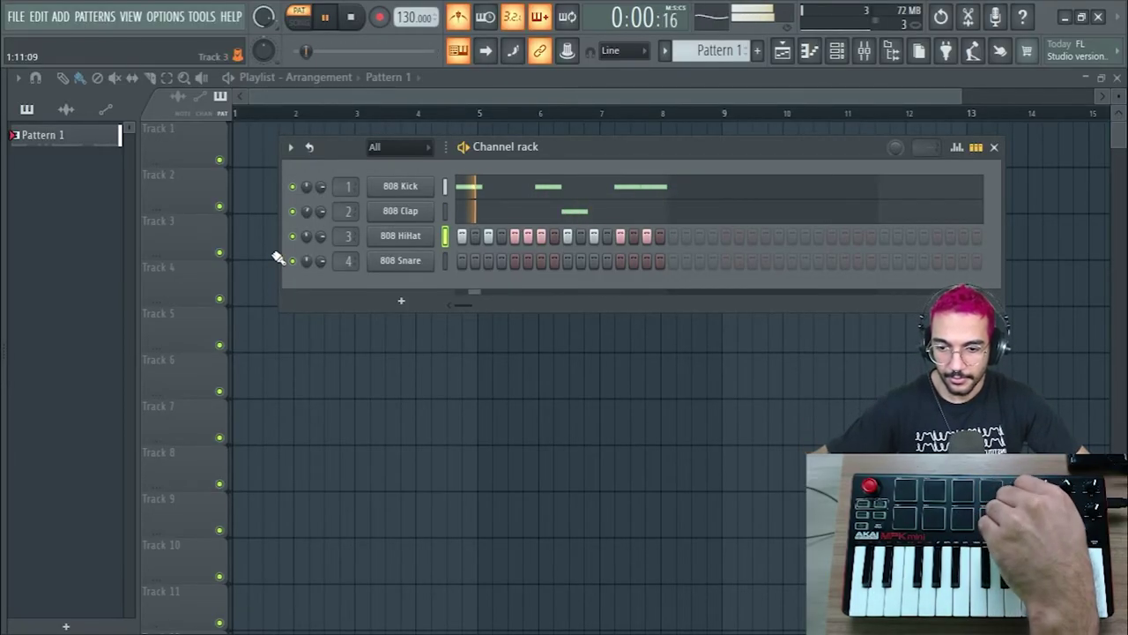
key("space")
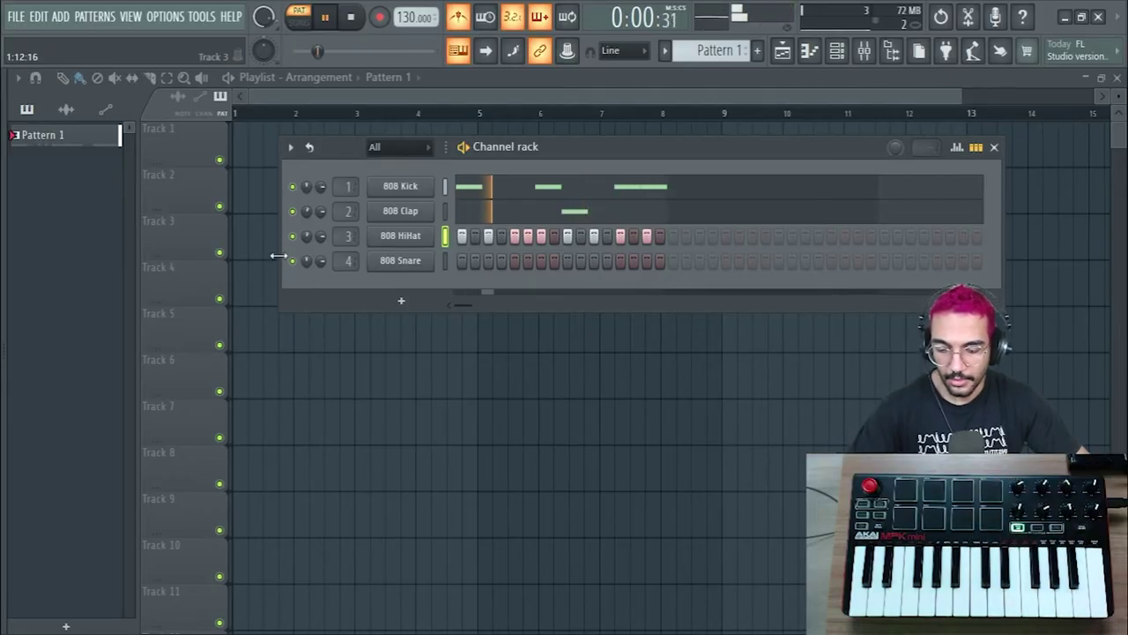
Link the Insert 1 volume fader in the mixer to a MIDI controller knob, then close the mixer.
left_click(863, 50)
left_click_drag(288, 157, 553, 158)
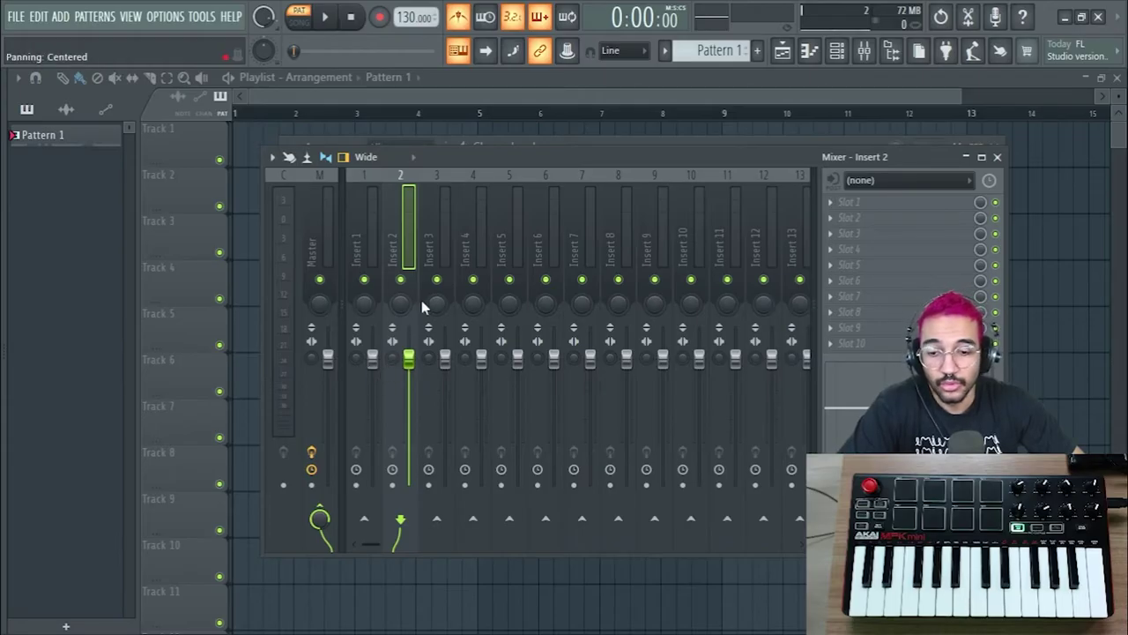
right_click(374, 362)
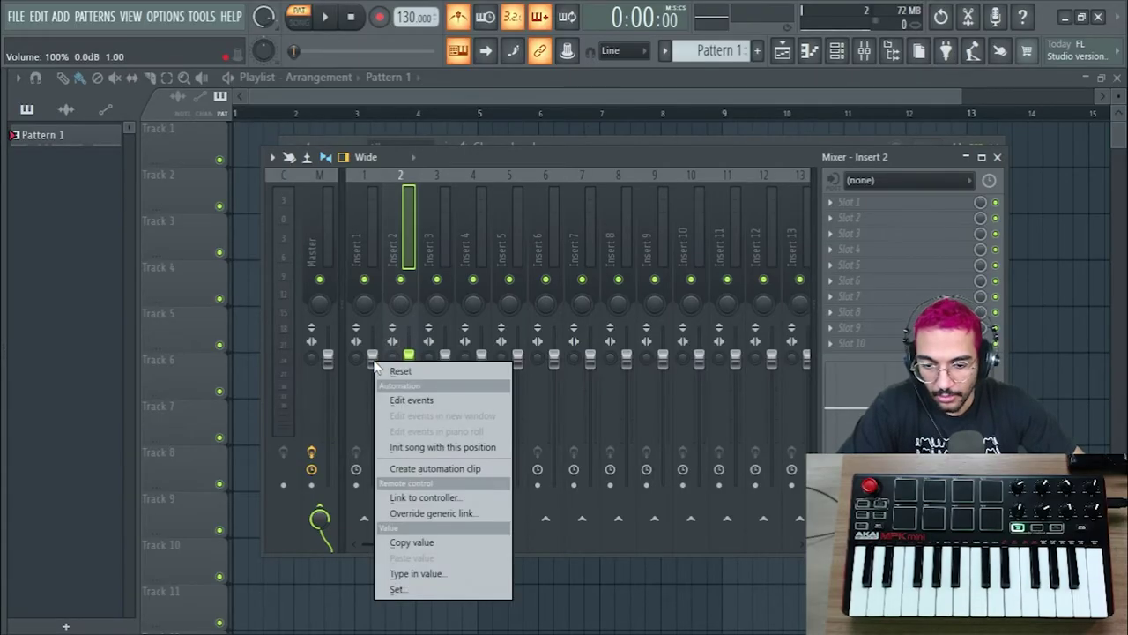
left_click(441, 499)
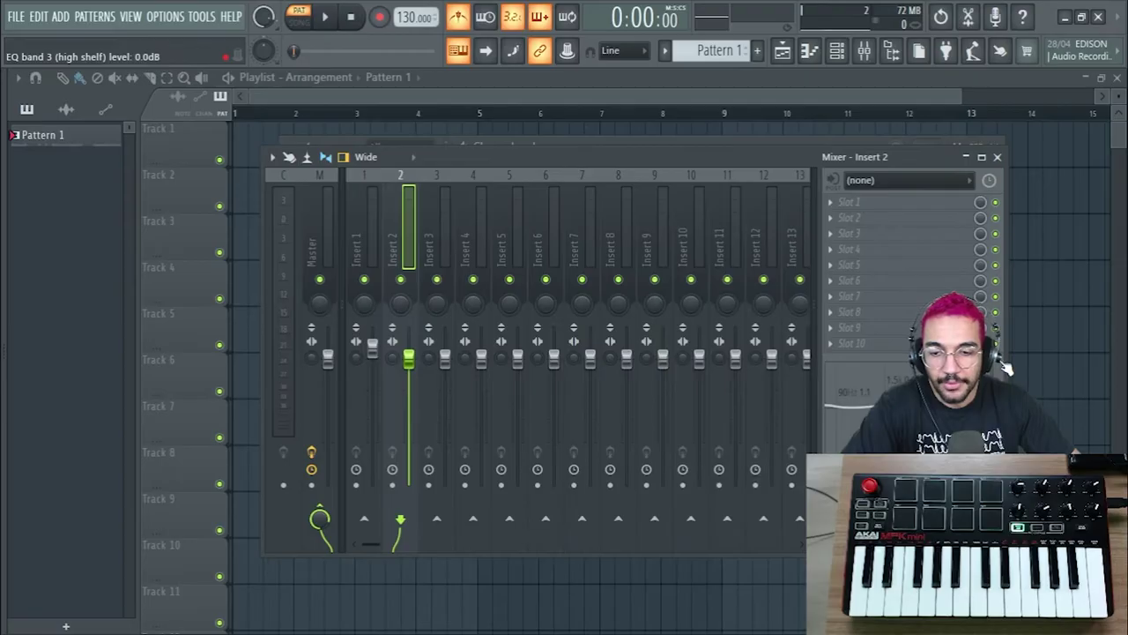
left_click(997, 157)
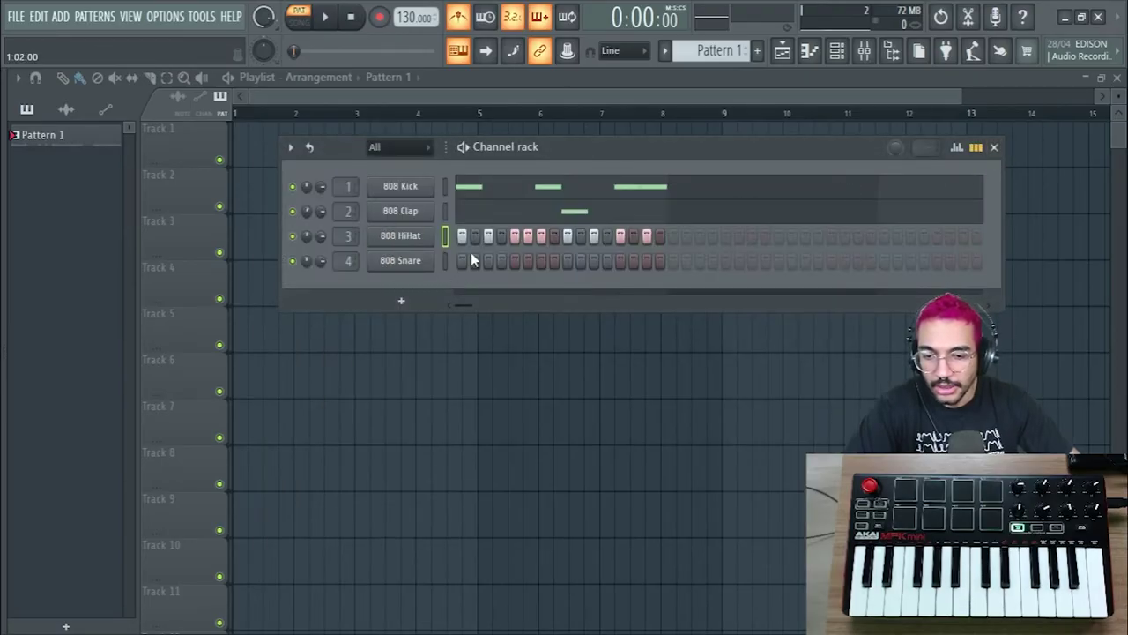
right_click(427, 237)
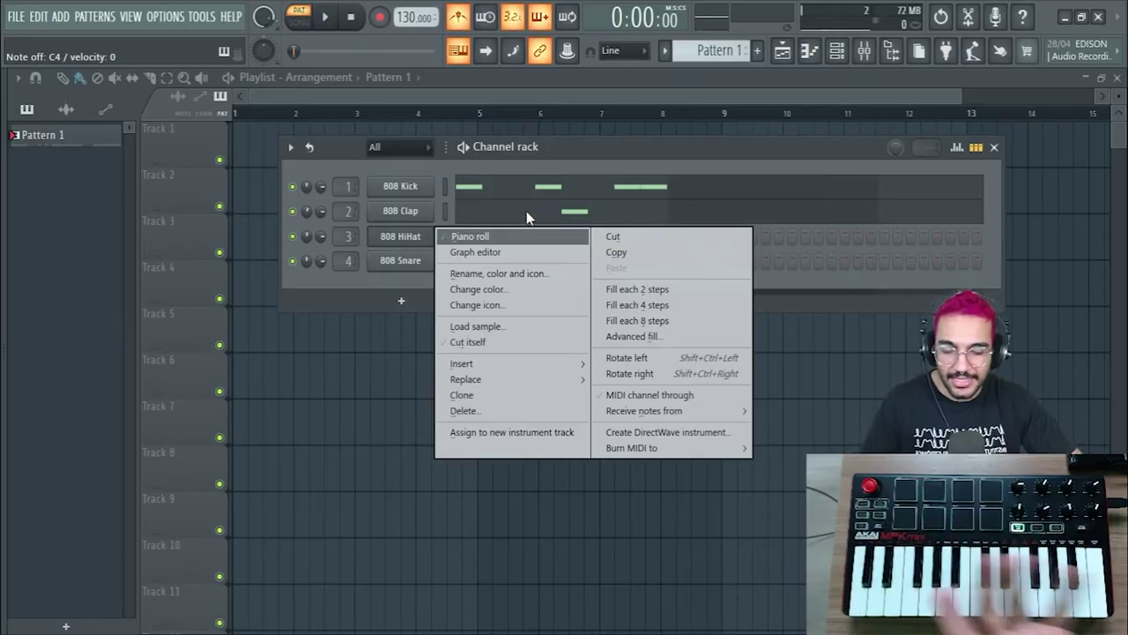
left_click(563, 147)
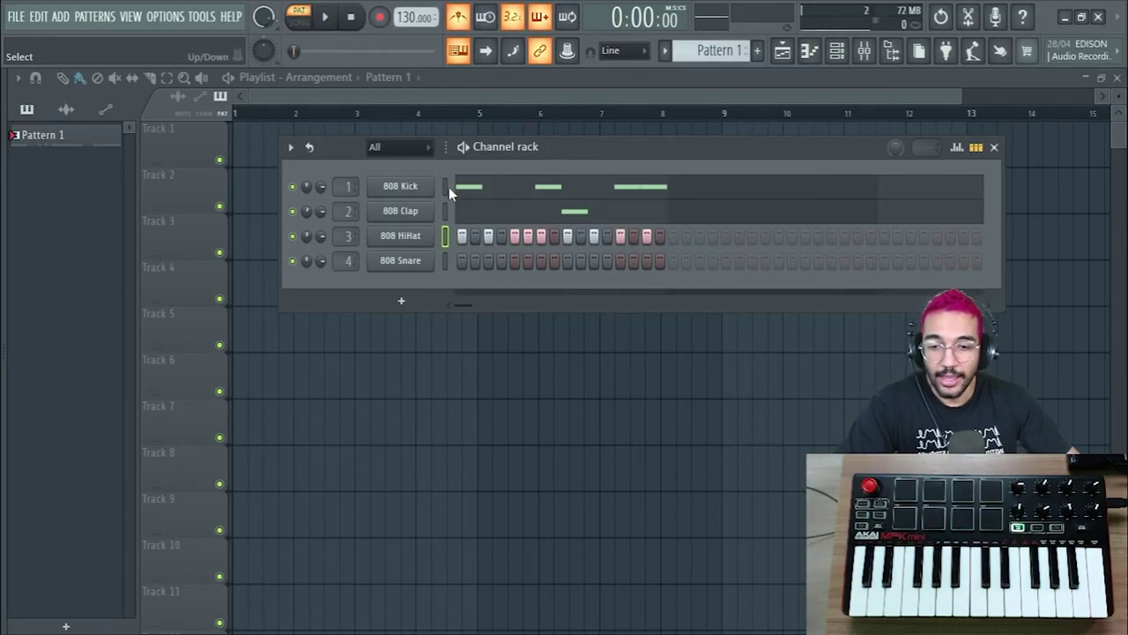
Mute the 808 HiHat, 808 Clap and 808 Kick channels in the channel rack.
double_click(446, 239)
left_click(292, 237)
left_click(293, 212)
left_click(293, 187)
Add an FPC drum machine as a new channel in the channel rack.
left_click(399, 304)
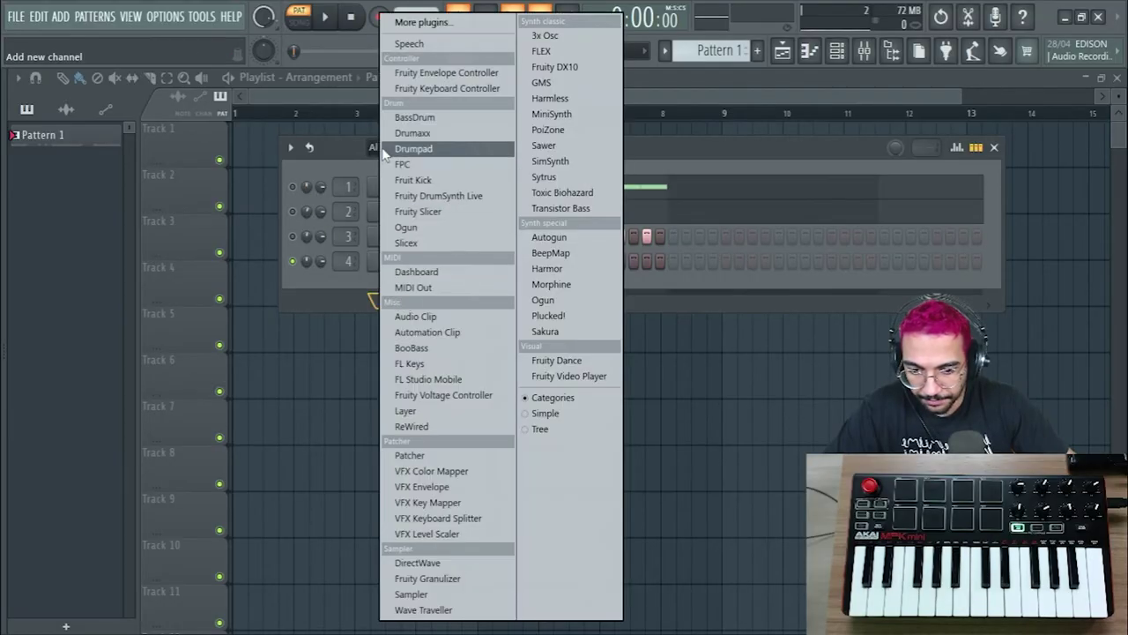
left_click(455, 163)
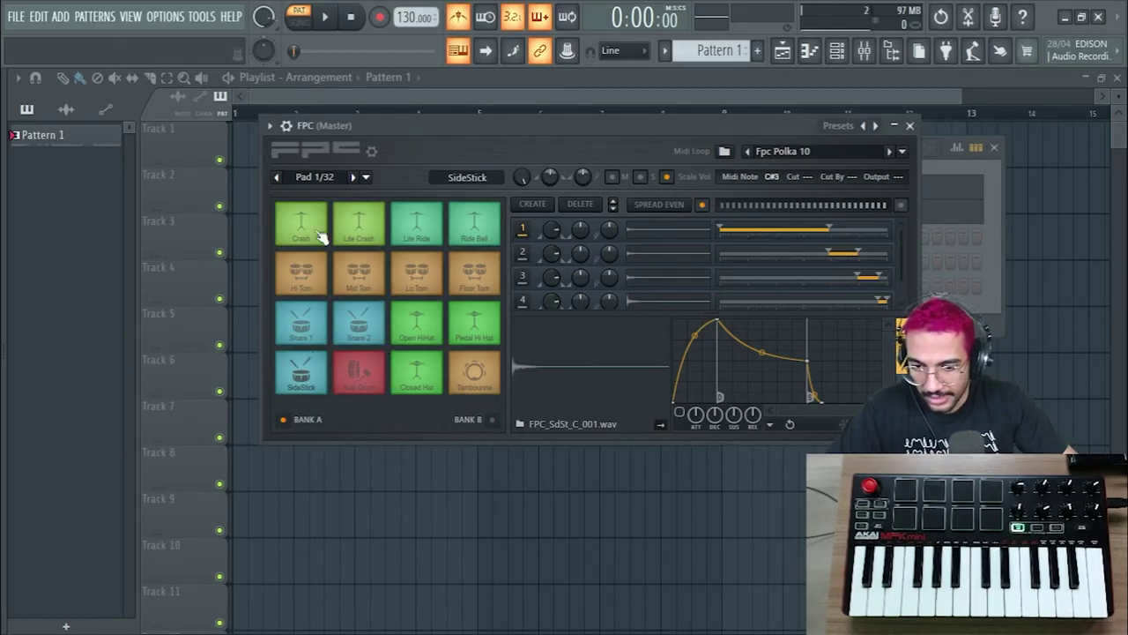
left_click(367, 178)
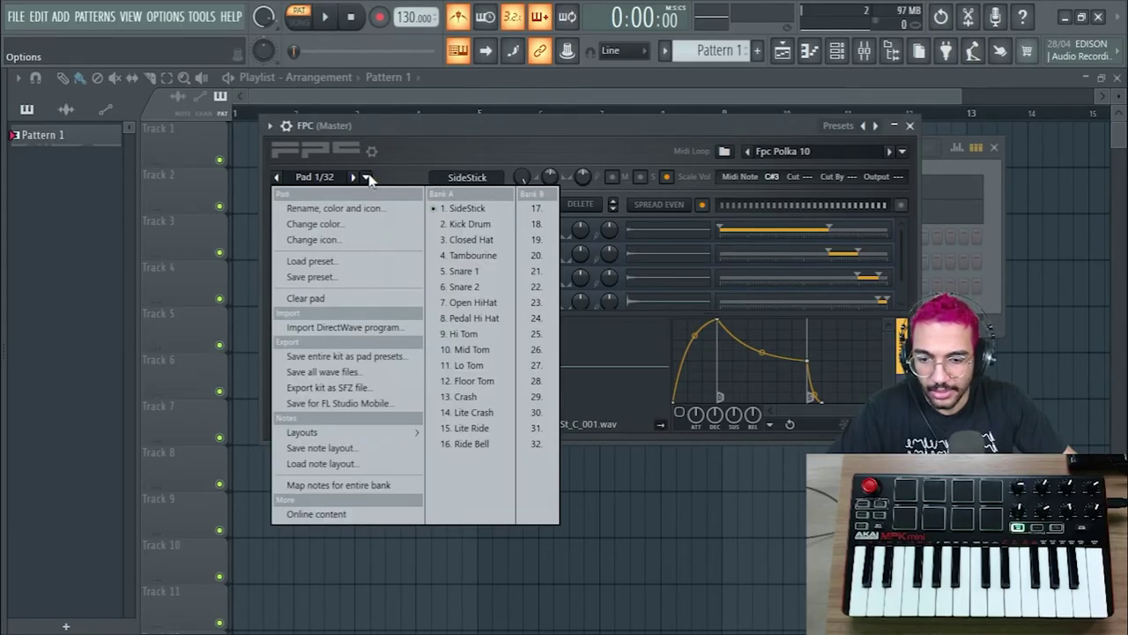
left_click(423, 179)
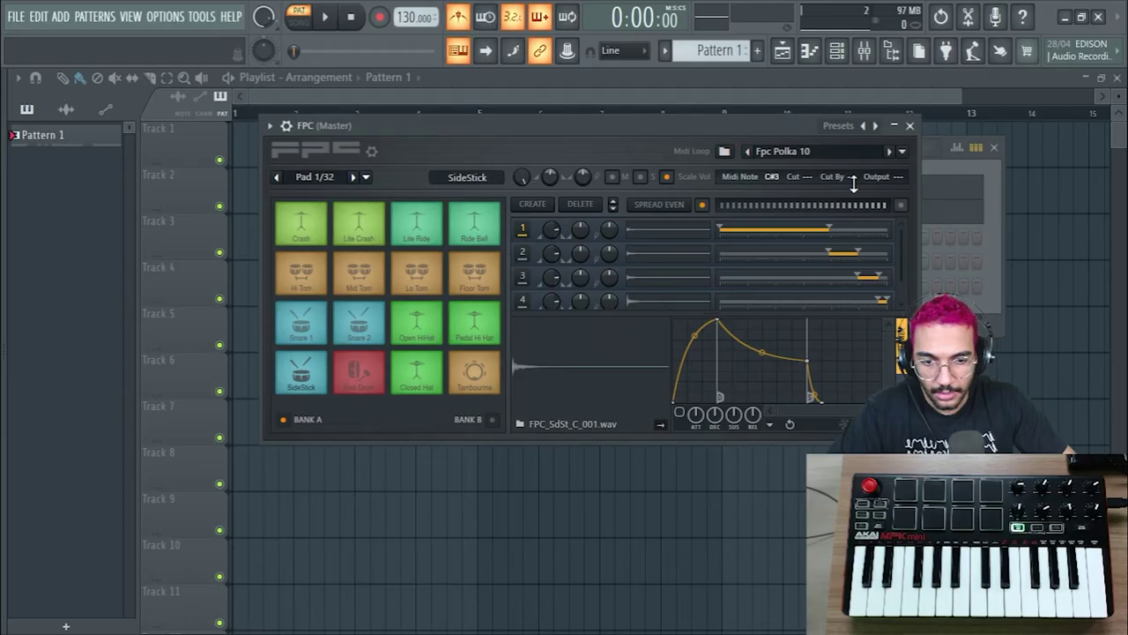
left_click(848, 126)
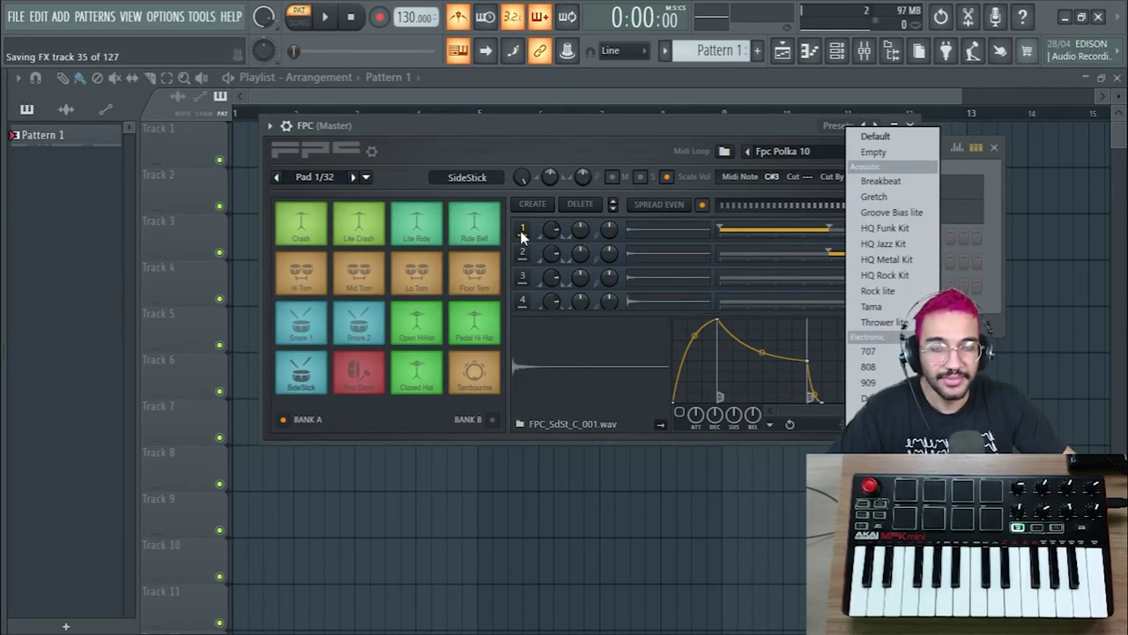
left_click(483, 117)
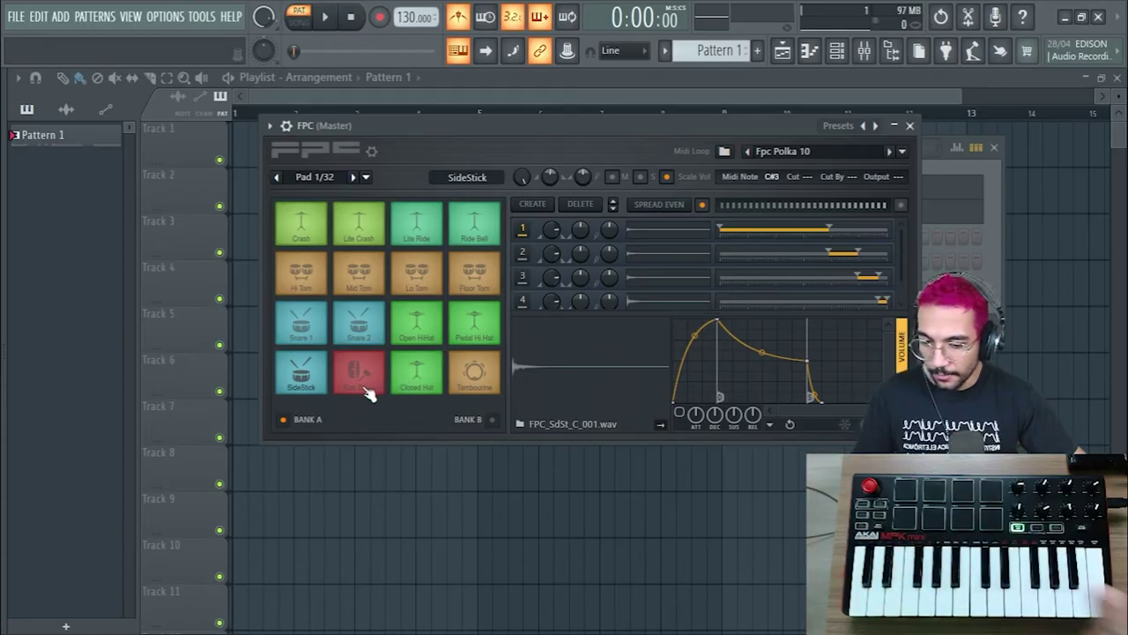
Map the MIDI notes for the entire FPC pad bank to the controller, starting from the SideStick pad.
left_click(299, 379)
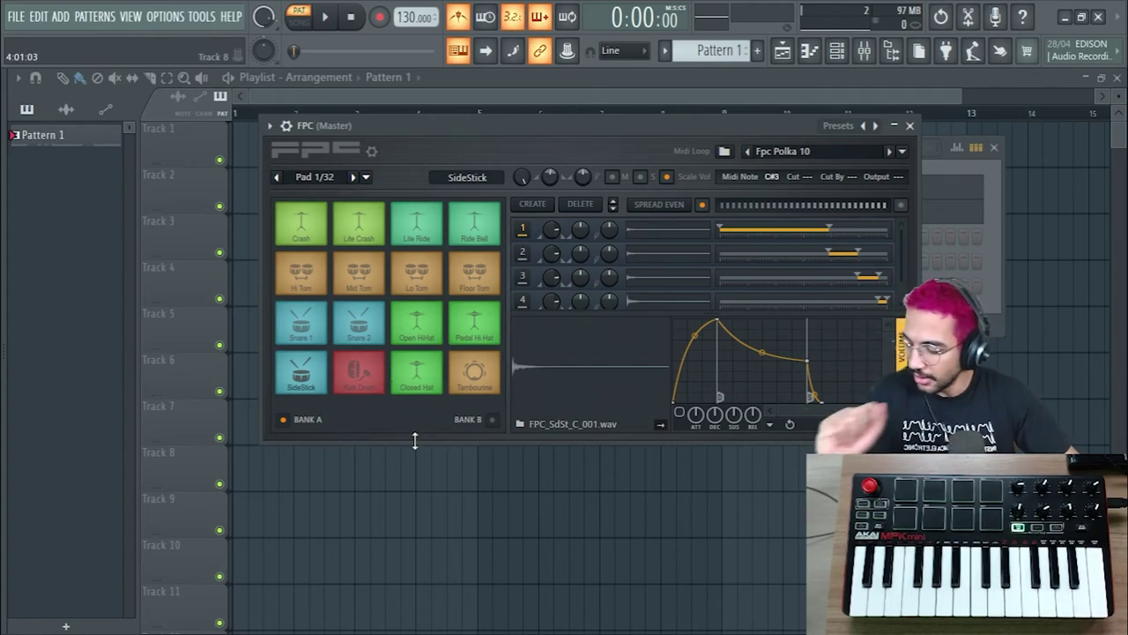
left_click(366, 177)
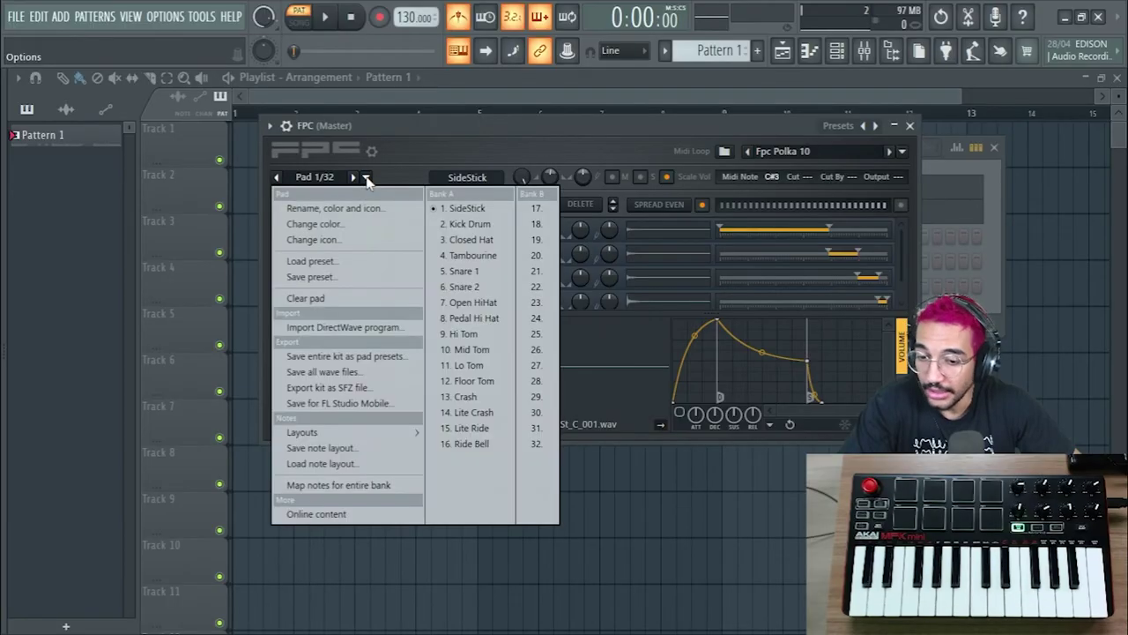
left_click(350, 494)
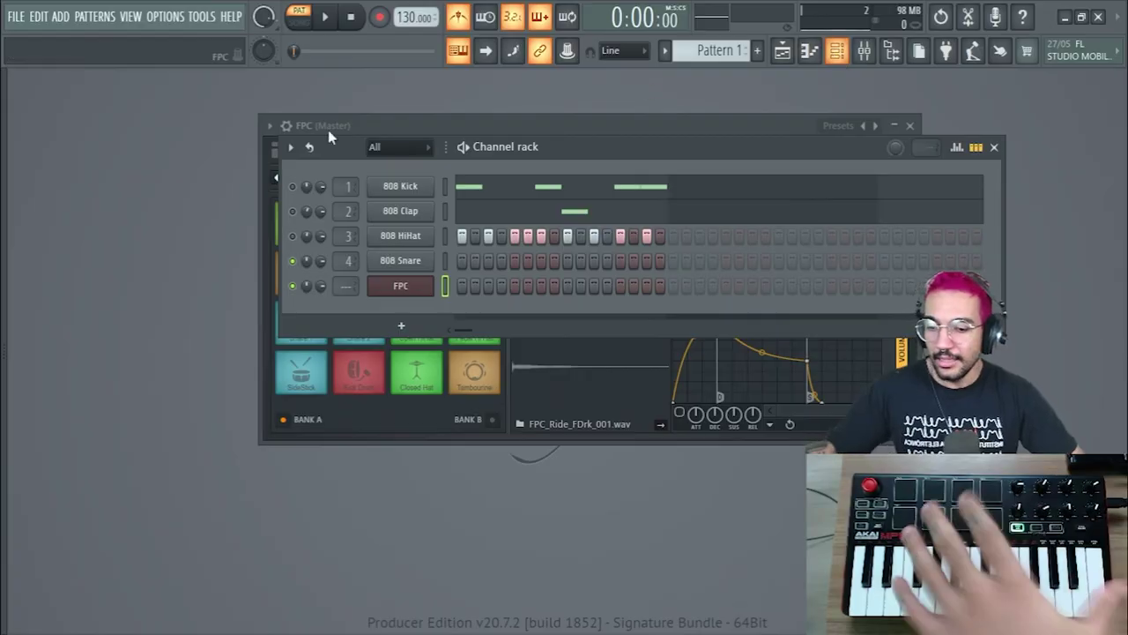
Arrange the channel rack above the FPC window so that both are fully visible.
left_click(506, 132)
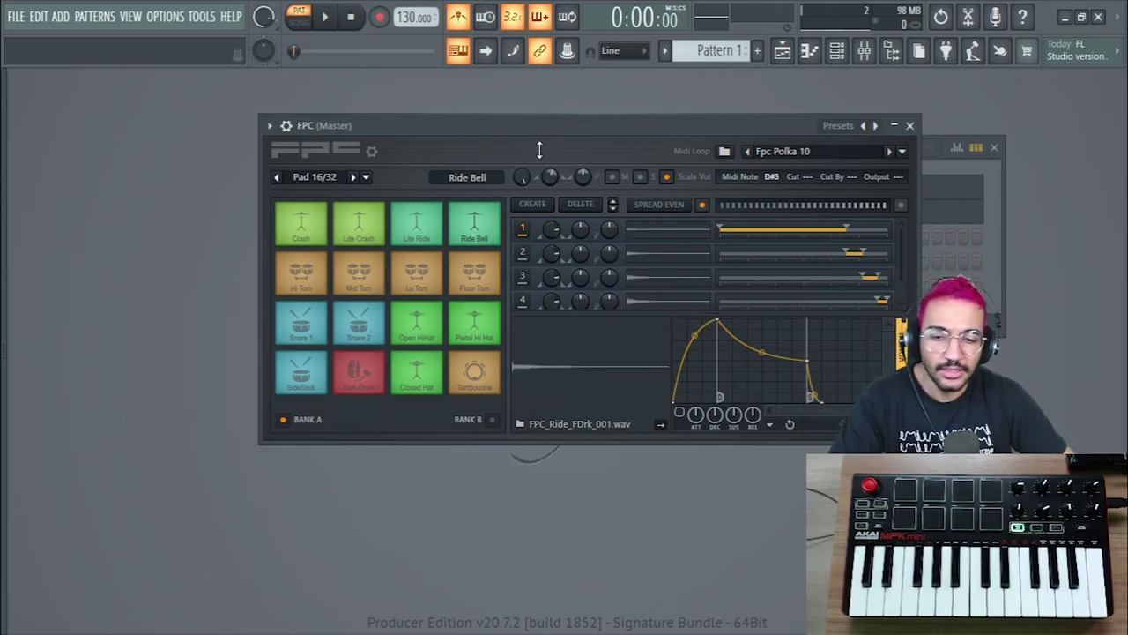
left_click_drag(565, 132, 534, 311)
left_click_drag(567, 154, 562, 78)
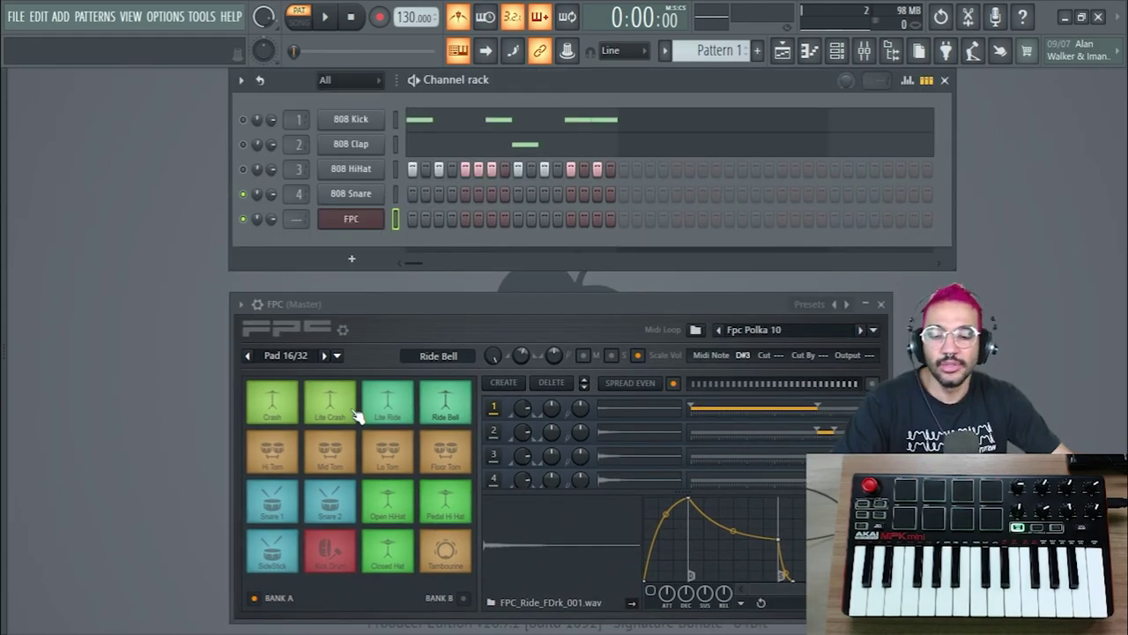